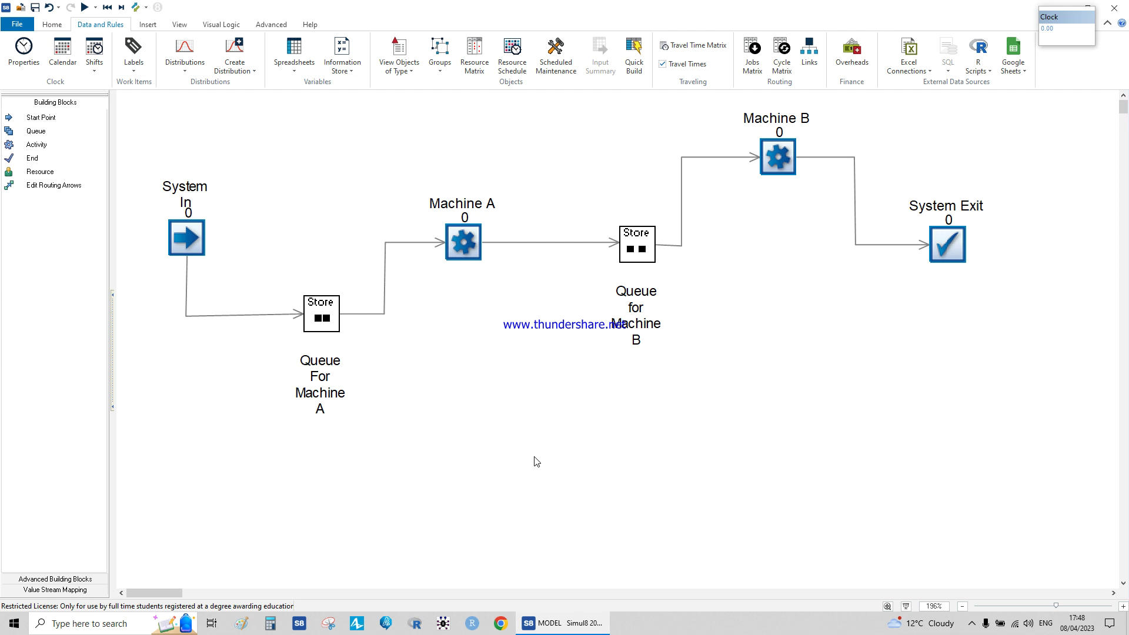
# Handwrite 'One day of work ⇒ 600 minutes ⇒ 10 hours' below the model with a red arrow
pyautogui.click(534, 457)
pyautogui.moveTo(535, 474)
pyautogui.mouseDown()
pyautogui.moveTo(582, 475)
pyautogui.moveTo(586, 488)
pyautogui.moveTo(629, 471)
pyautogui.moveTo(686, 473)
pyautogui.mouseUp()
pyautogui.moveTo(718, 463); pyautogui.dragTo(715, 469)
pyautogui.moveTo(730, 465); pyautogui.dragTo(878, 464)
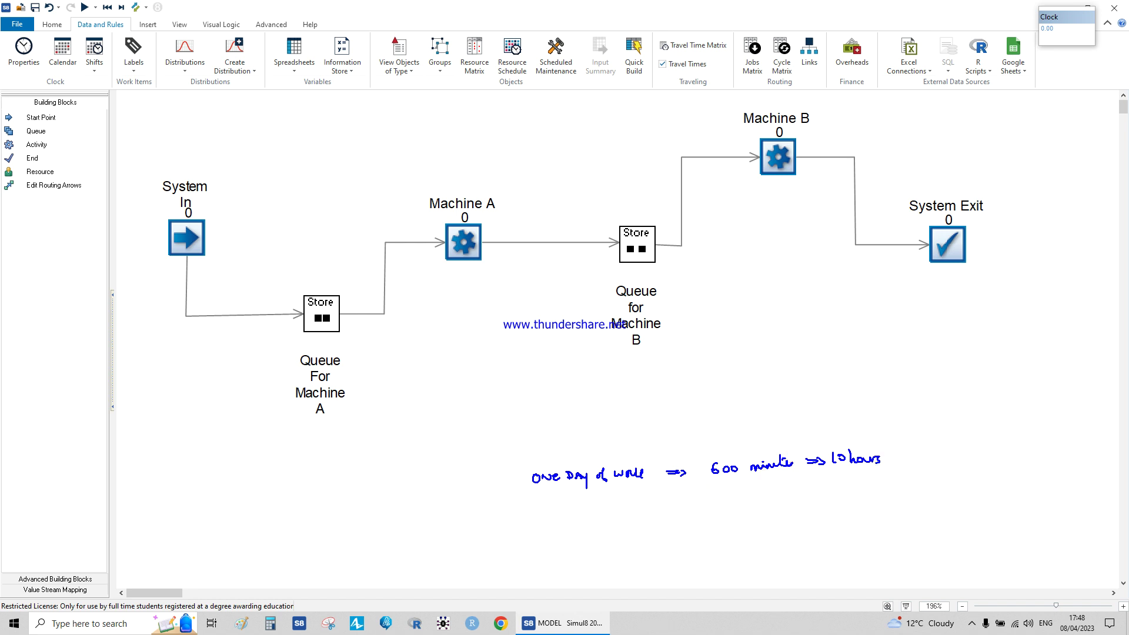
pyautogui.moveTo(900, 462)
pyautogui.mouseDown()
pyautogui.moveTo(963, 451)
pyautogui.moveTo(999, 465)
pyautogui.moveTo(1013, 448)
pyautogui.moveTo(1064, 459)
pyautogui.mouseUp()
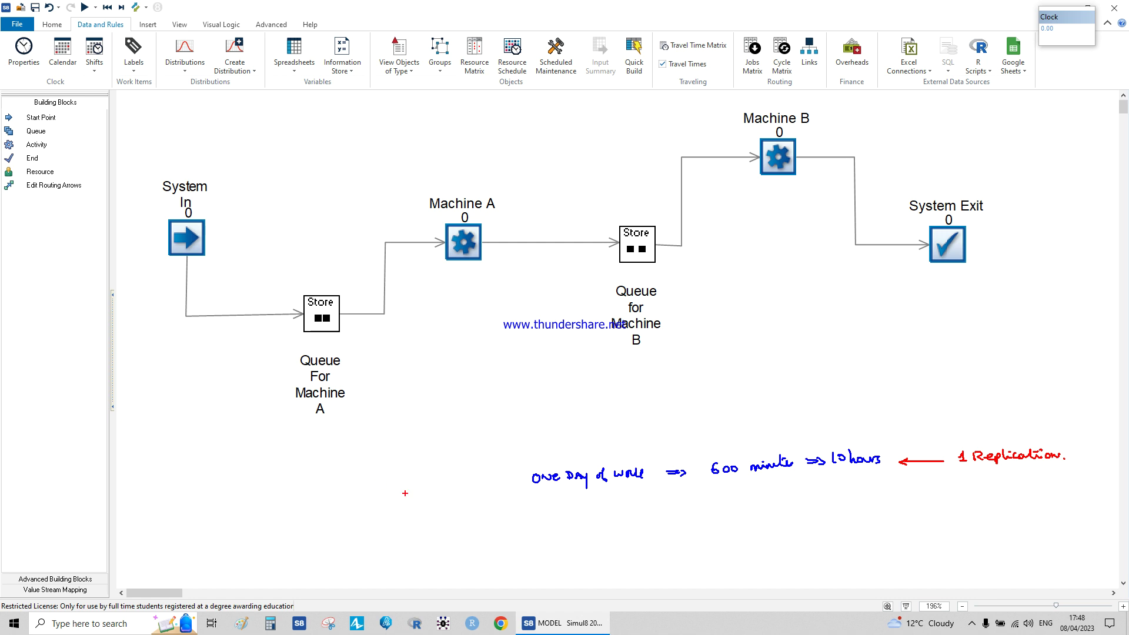
# Add a red double arrow and extend the red handwritten note
pyautogui.moveTo(481, 513)
pyautogui.mouseDown()
pyautogui.moveTo(498, 514)
pyautogui.moveTo(494, 524)
pyautogui.moveTo(588, 518)
pyautogui.moveTo(592, 529)
pyautogui.moveTo(689, 507)
pyautogui.mouseUp()
pyautogui.moveTo(689, 507)
pyautogui.mouseDown()
pyautogui.moveTo(688, 529)
pyautogui.moveTo(718, 512)
pyautogui.moveTo(872, 498)
pyautogui.moveTo(999, 504)
pyautogui.mouseUp()
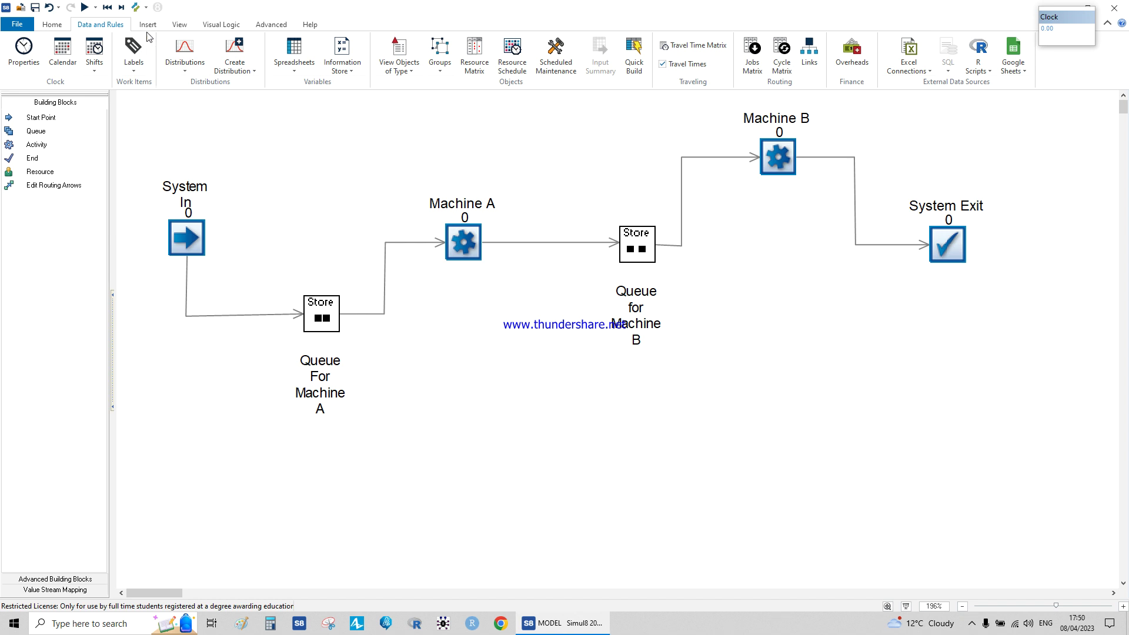
# Run the Trial Calculator on the System Exit average-time KPI at 5% precision
pyautogui.click(67, 29)
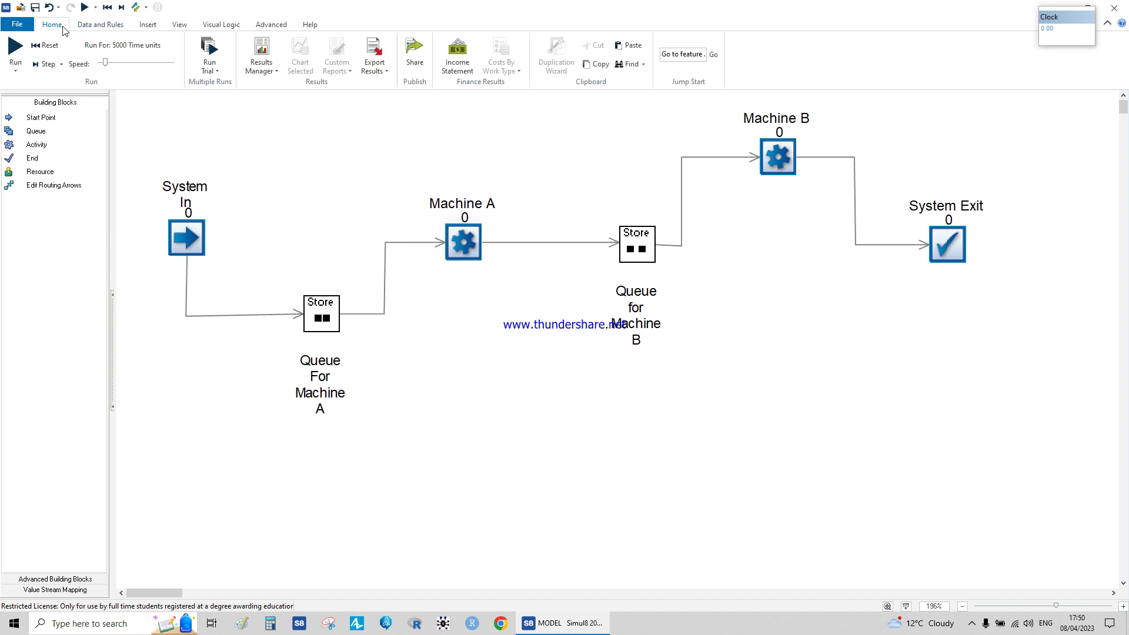
pyautogui.click(215, 71)
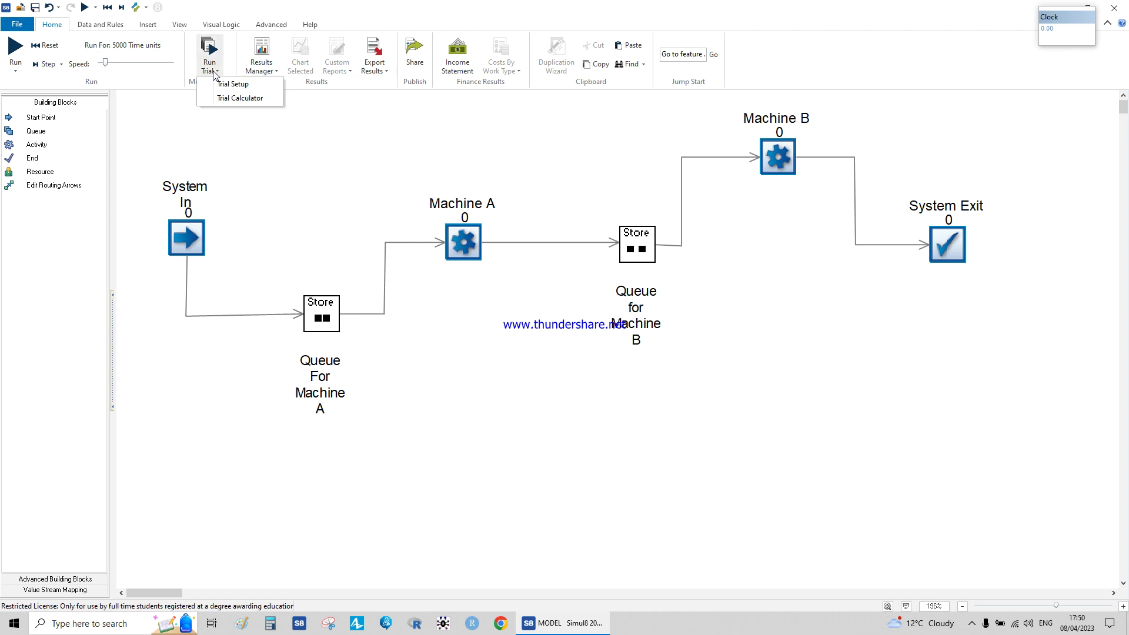
pyautogui.click(237, 99)
pyautogui.moveTo(315, 104); pyautogui.dragTo(660, 374)
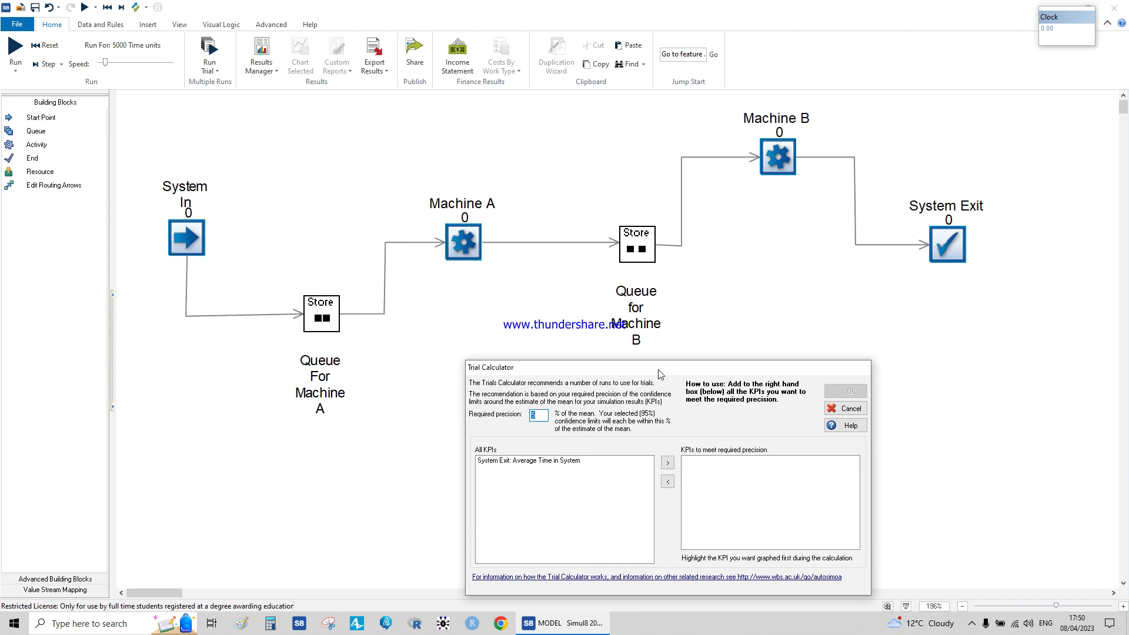
pyautogui.click(577, 462)
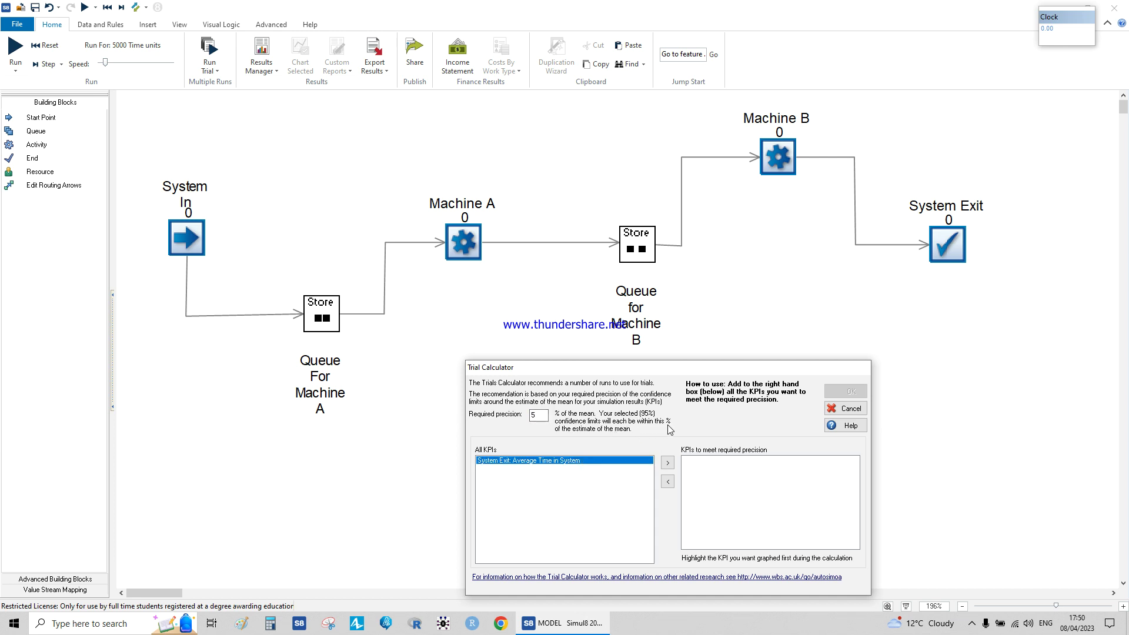
pyautogui.click(667, 463)
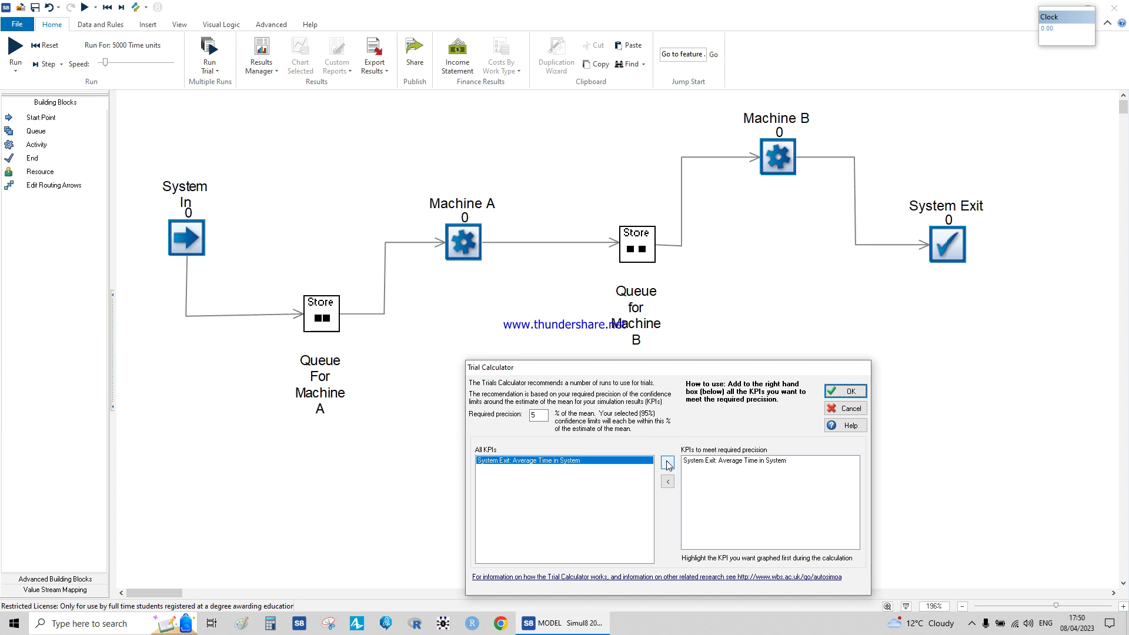
pyautogui.click(846, 392)
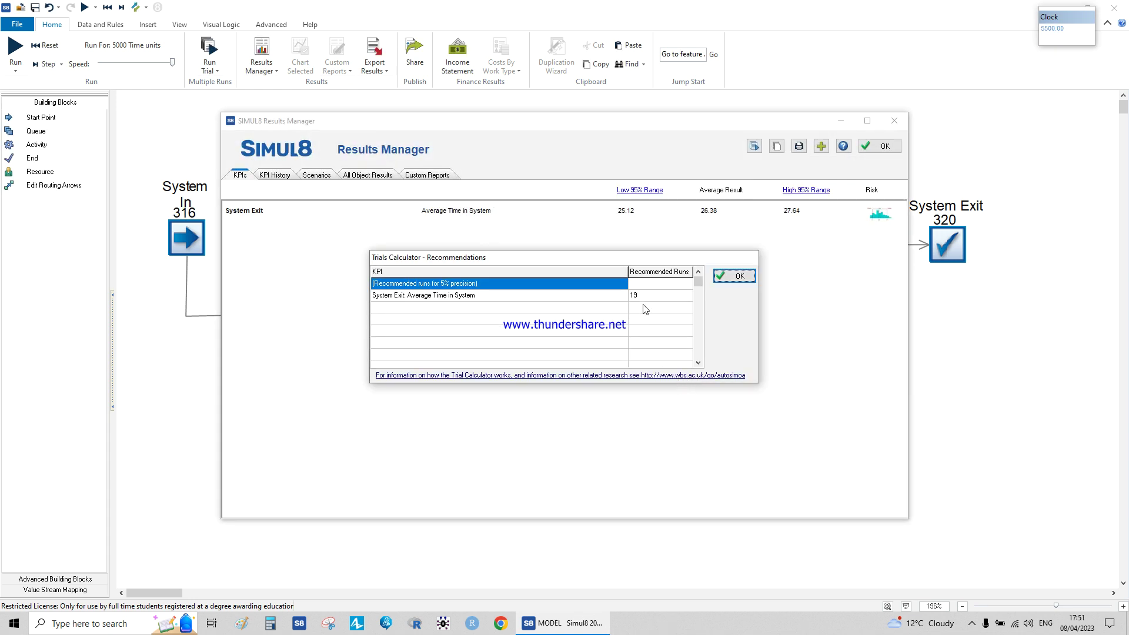
# Dismiss the 19-run recommendation and the Results Manager, then reset the model
pyautogui.click(738, 278)
pyautogui.click(895, 121)
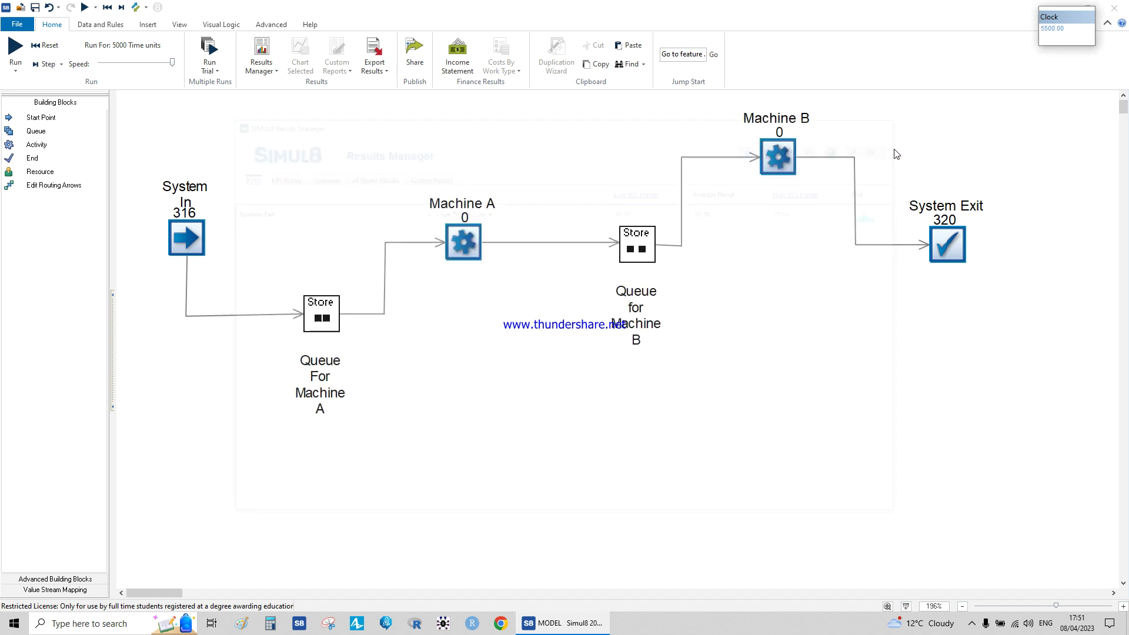
pyautogui.click(107, 7)
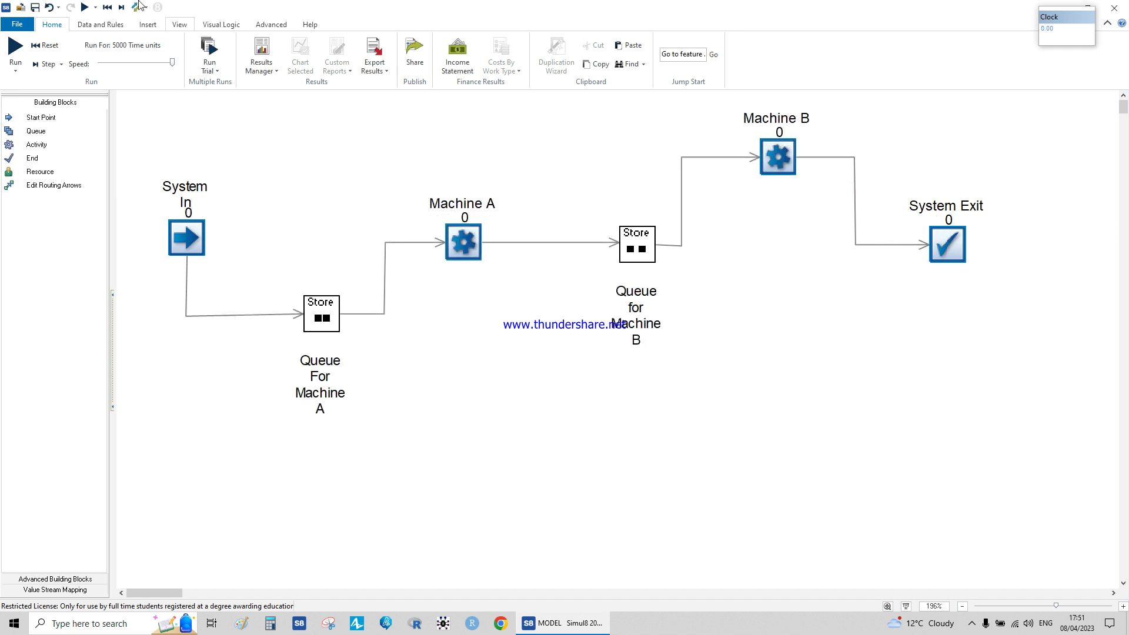
# Run the model, check System Exit's 303 completed at 23.91 average, then open Queue For Machine A
pyautogui.click(85, 8)
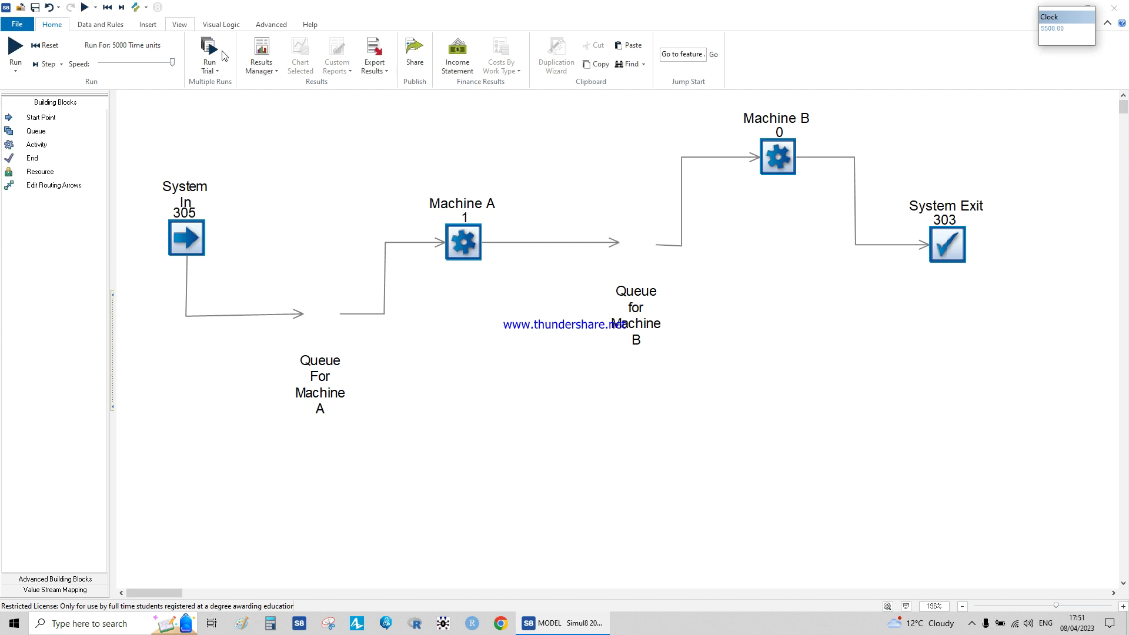
pyautogui.doubleClick(949, 231)
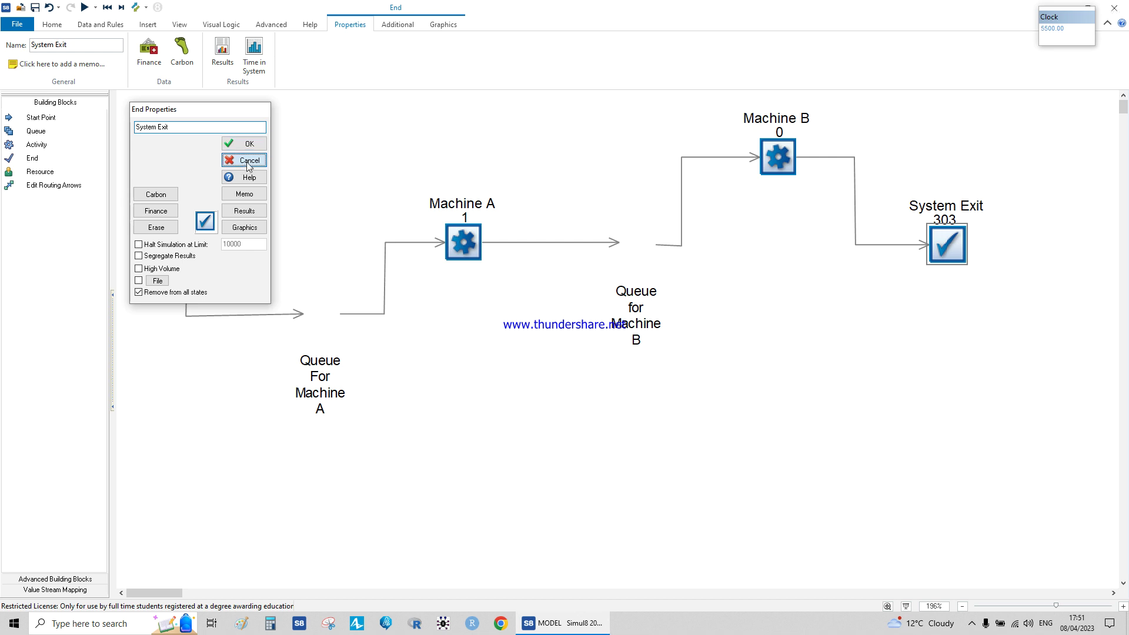
pyautogui.click(248, 144)
pyautogui.click(222, 53)
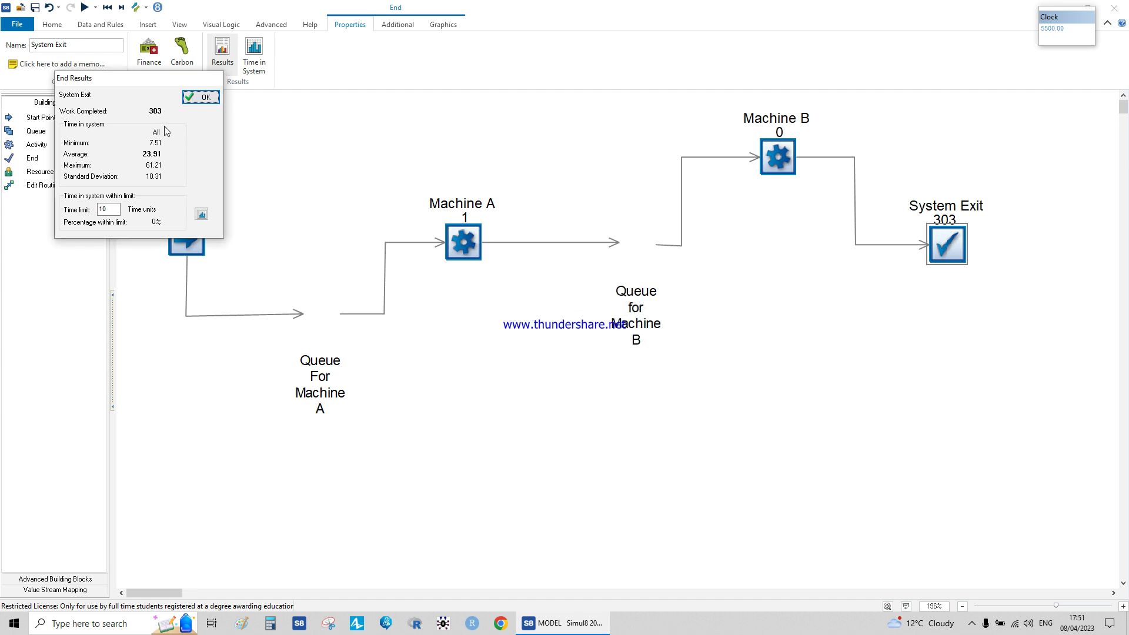
pyautogui.click(194, 98)
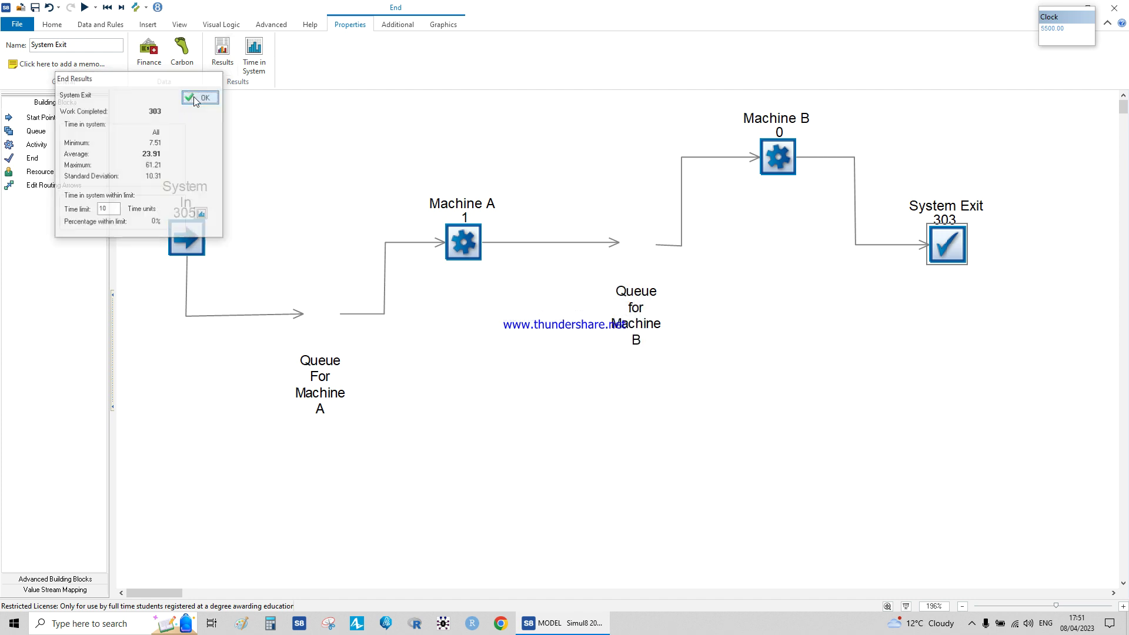
pyautogui.doubleClick(318, 321)
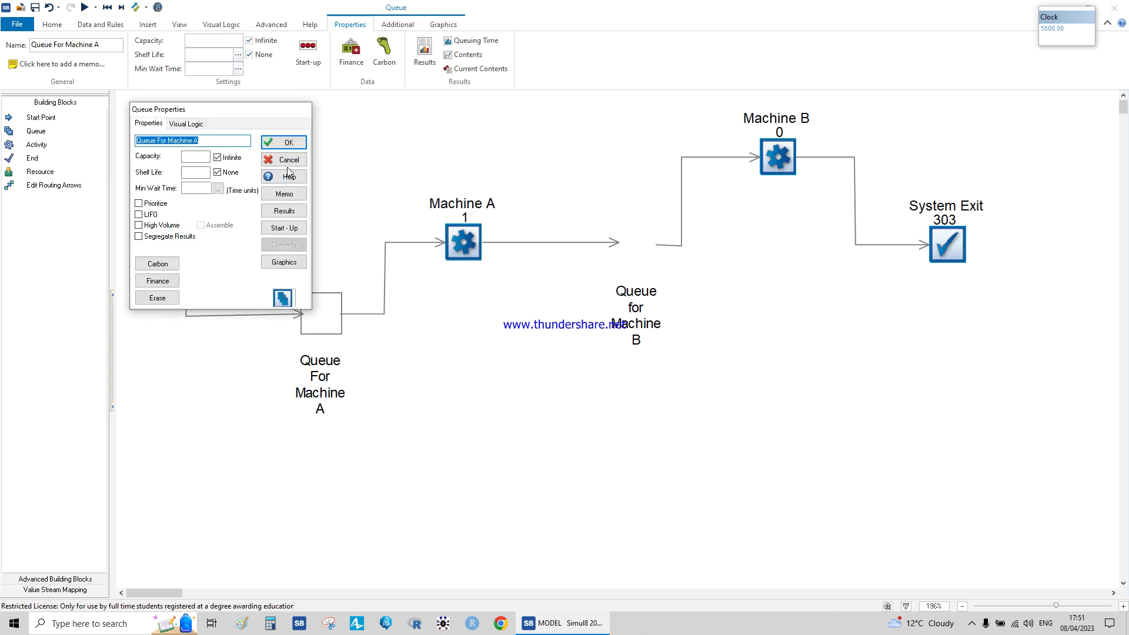
# Add Queue For Machine A's average queuing time and average queue size to the results summary
pyautogui.click(425, 52)
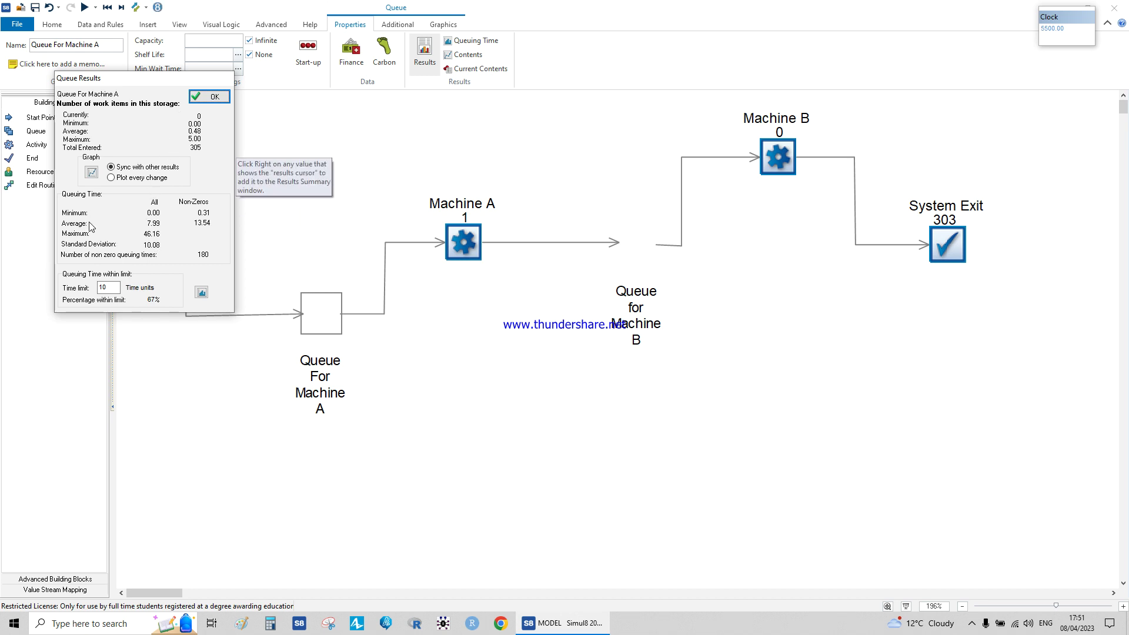
pyautogui.rightClick(152, 225)
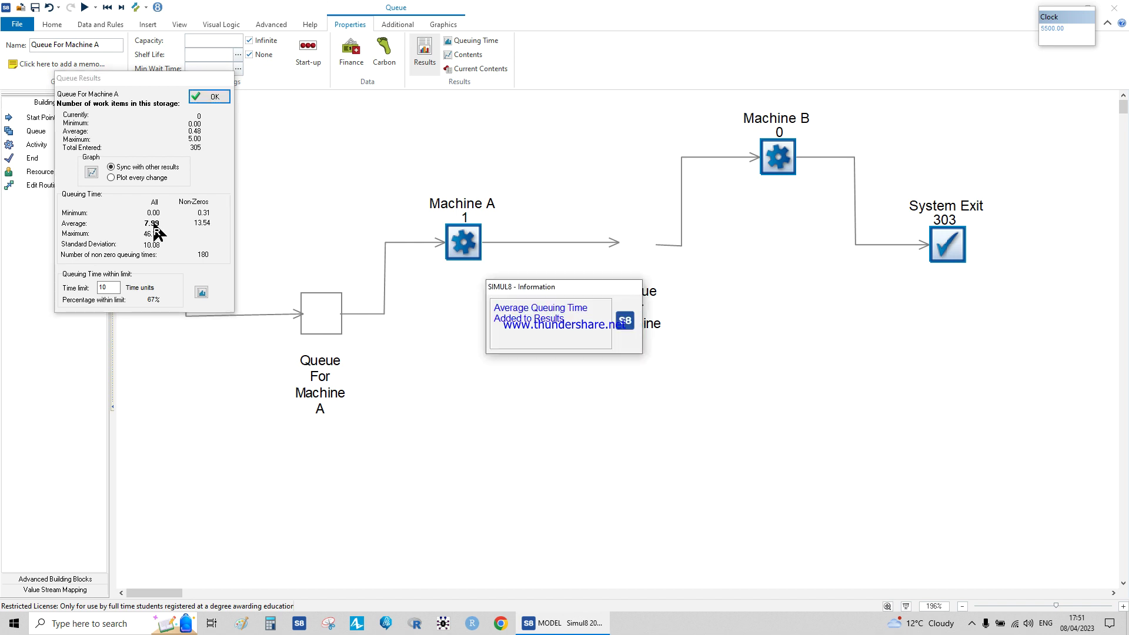
pyautogui.rightClick(195, 132)
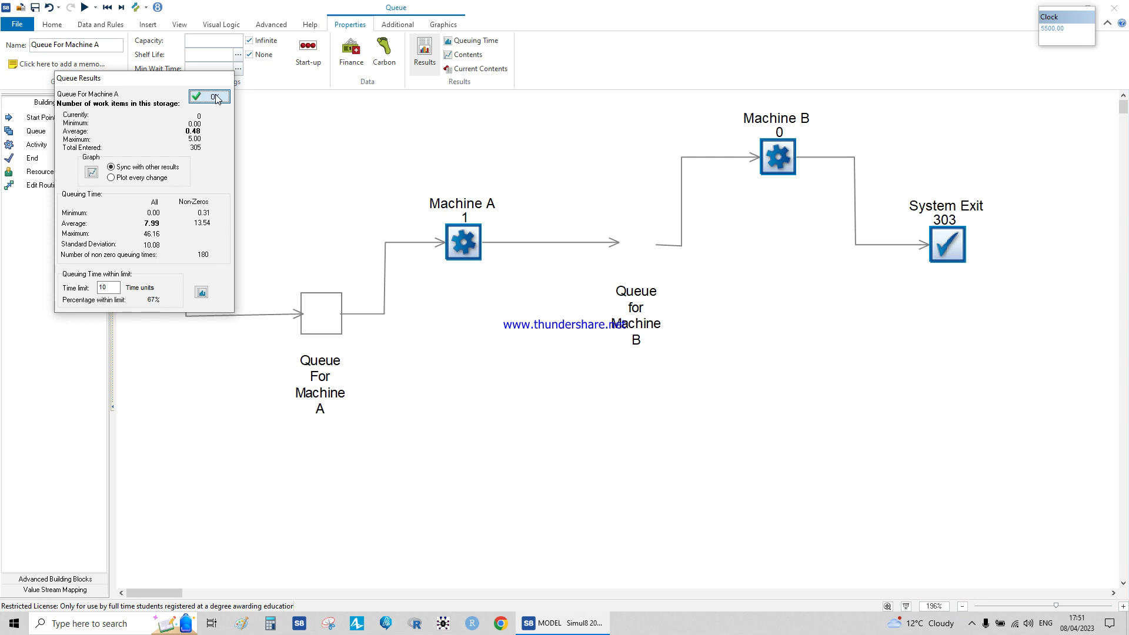
pyautogui.click(213, 97)
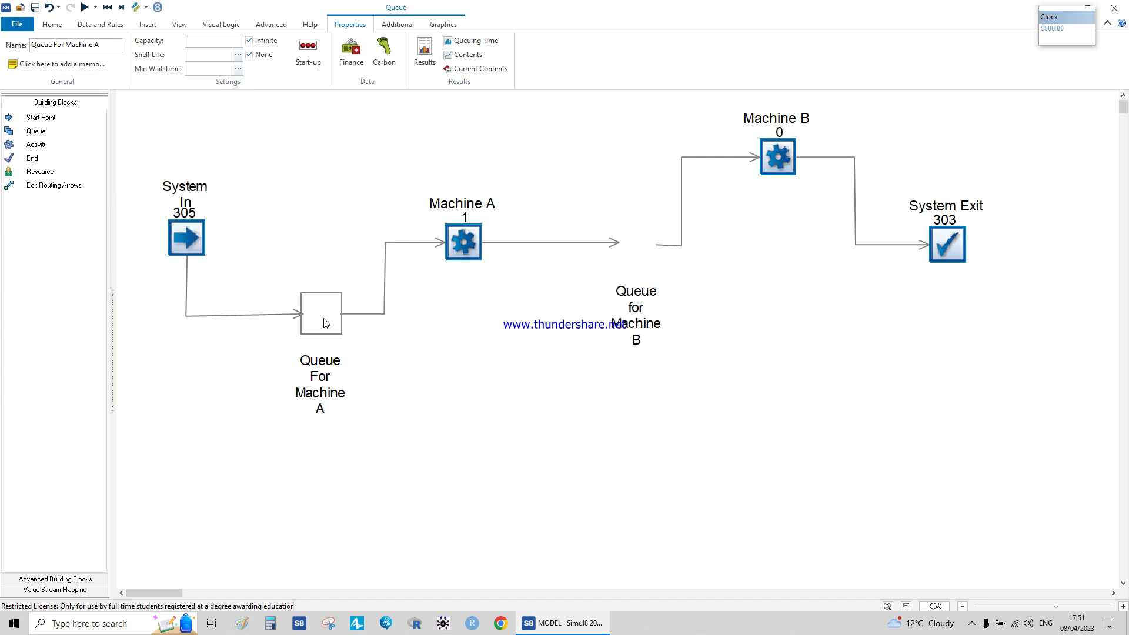
pyautogui.click(135, 7)
# Recheck the queue results, keeping the 7.99 average queuing time among the KPI results
pyautogui.click(433, 49)
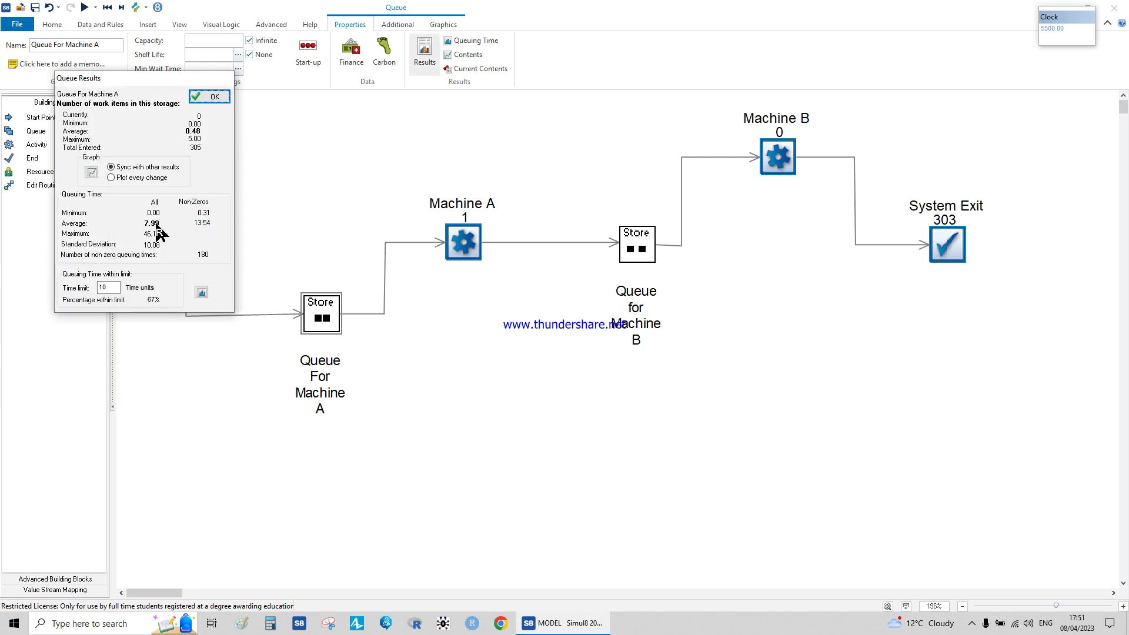
pyautogui.moveTo(157, 241)
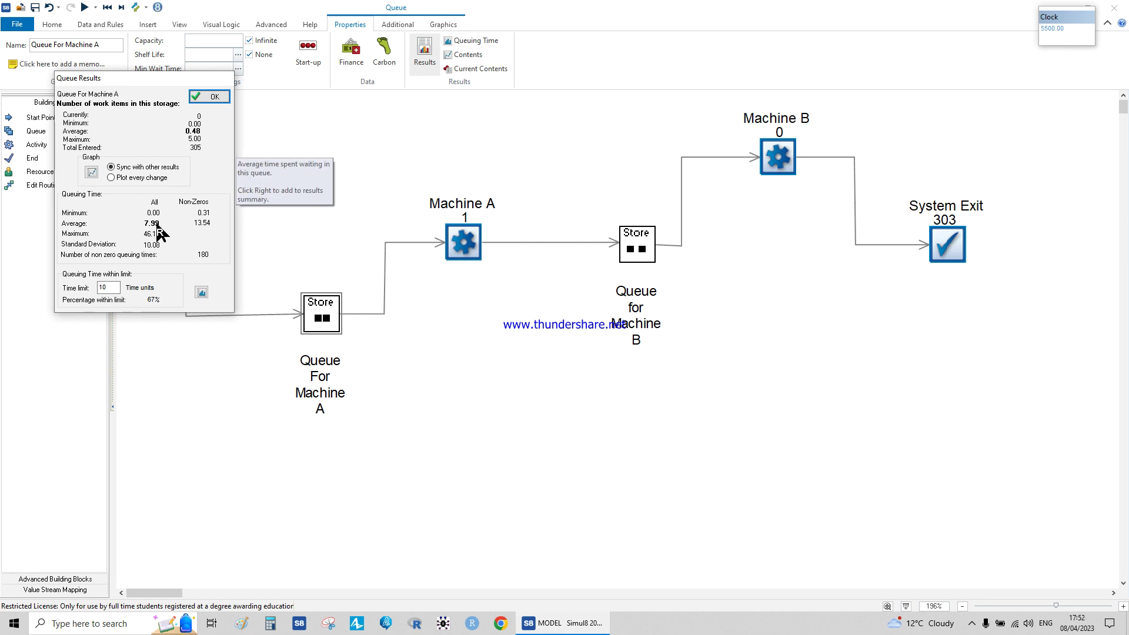
pyautogui.rightClick(158, 226)
pyautogui.rightClick(157, 226)
pyautogui.rightClick(158, 226)
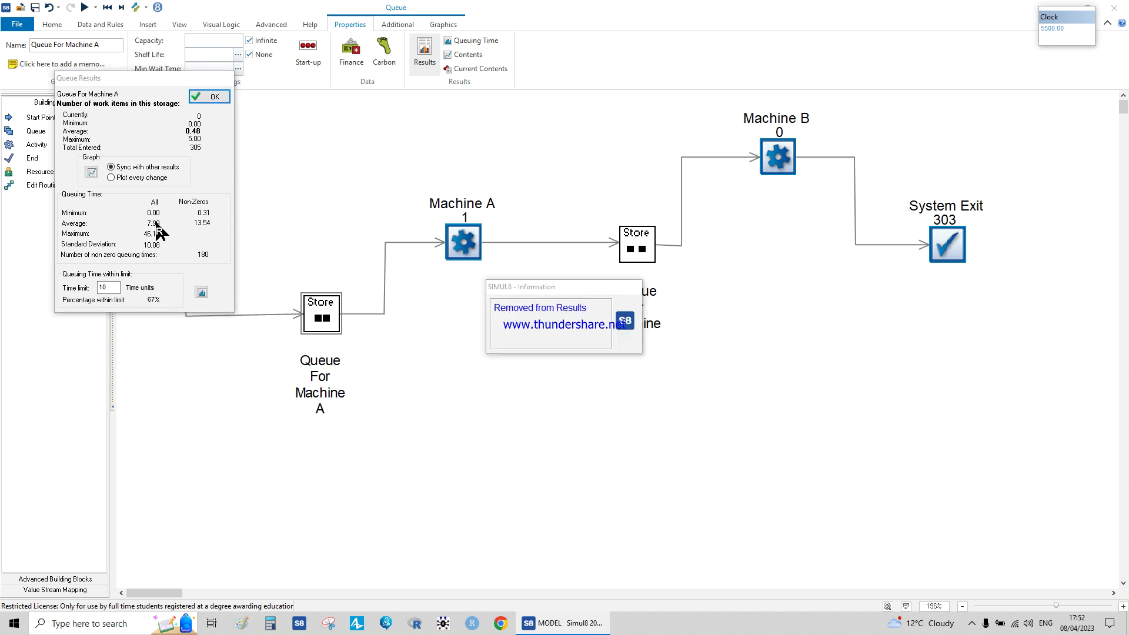
pyautogui.rightClick(157, 226)
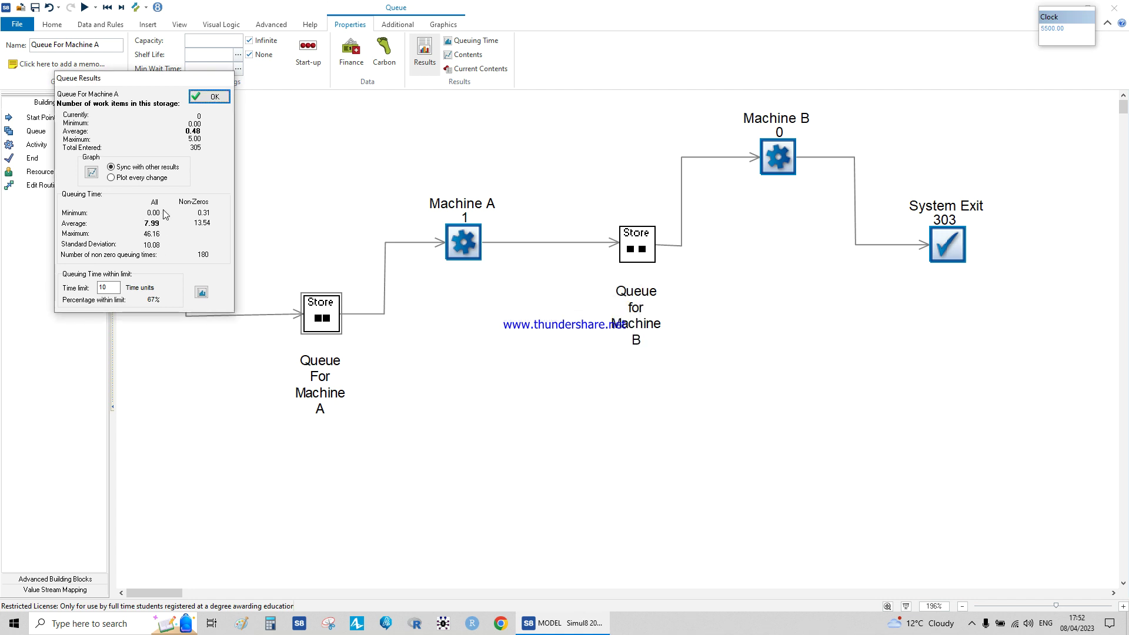
pyautogui.click(223, 98)
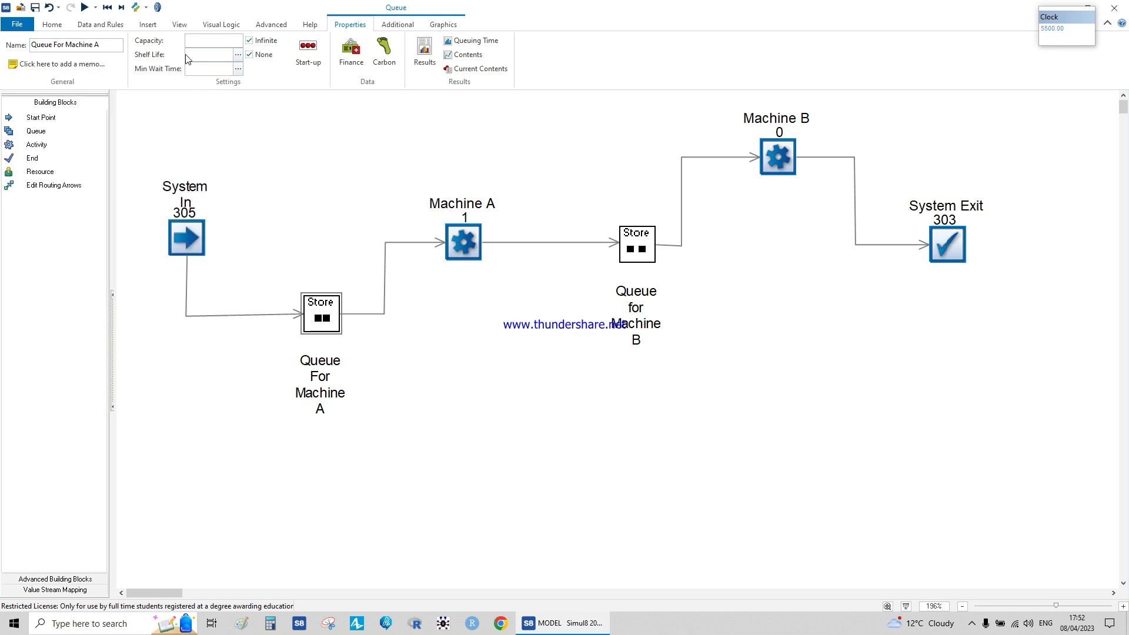
pyautogui.click(61, 27)
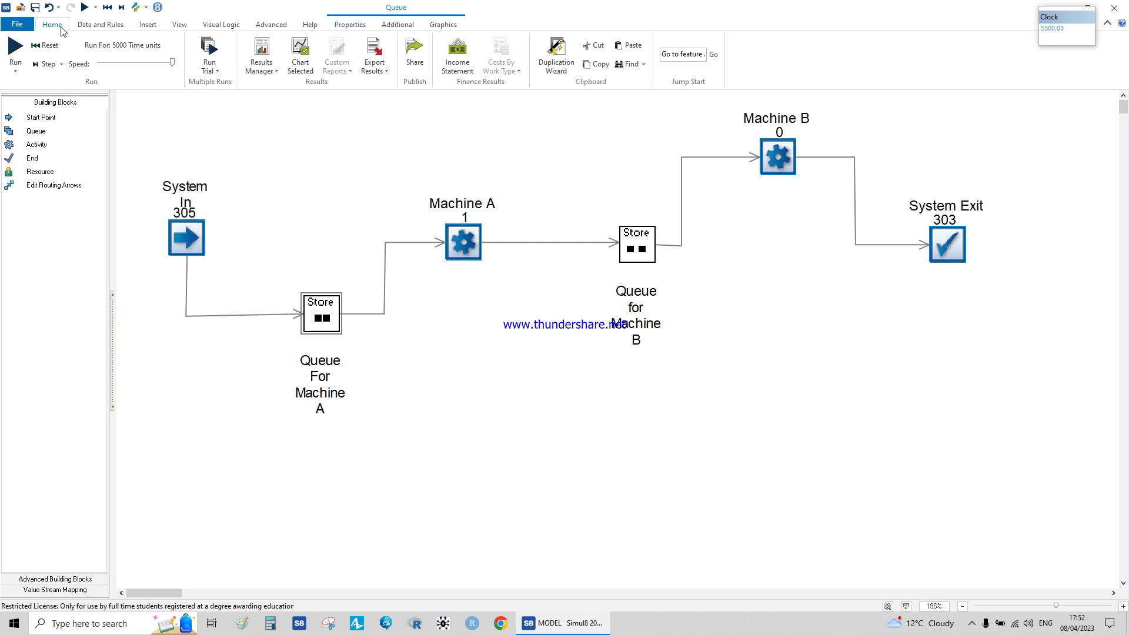
# Review the KPIs, then add Number Completed, Average Queue Size and Average Queuing Time to the Trial Calculator's precision list
pyautogui.click(269, 56)
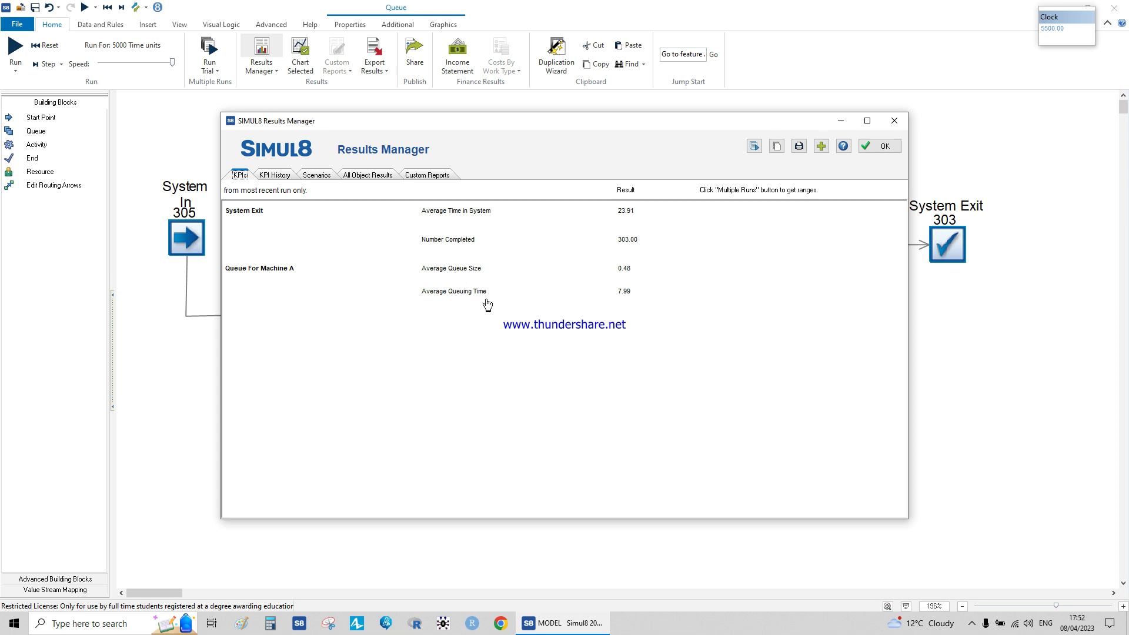
pyautogui.click(892, 148)
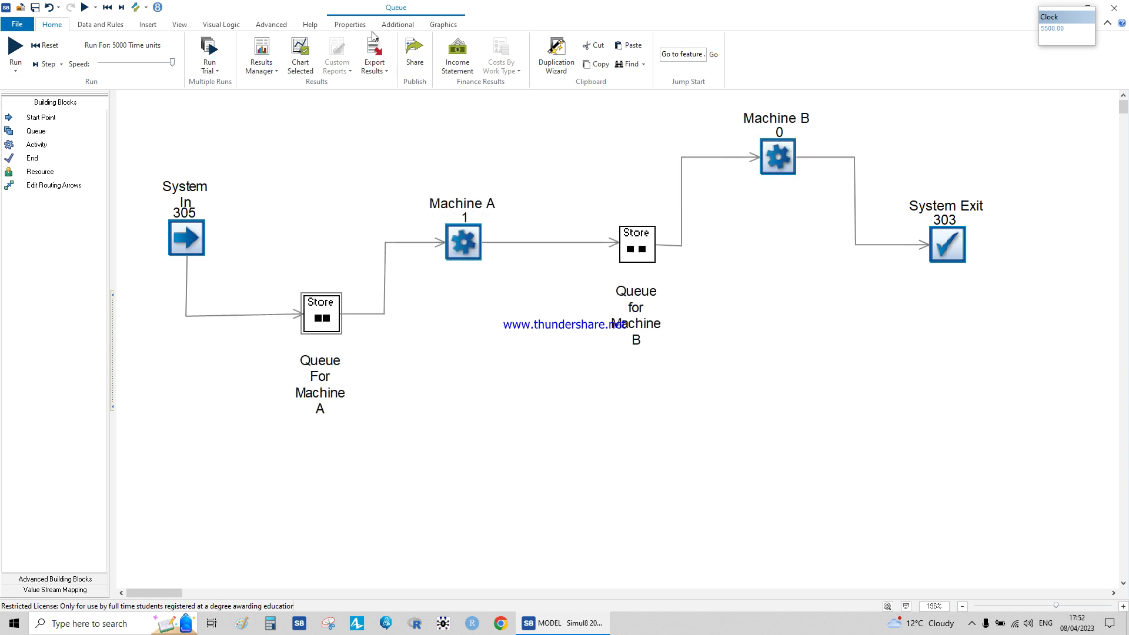
pyautogui.click(216, 71)
pyautogui.click(234, 98)
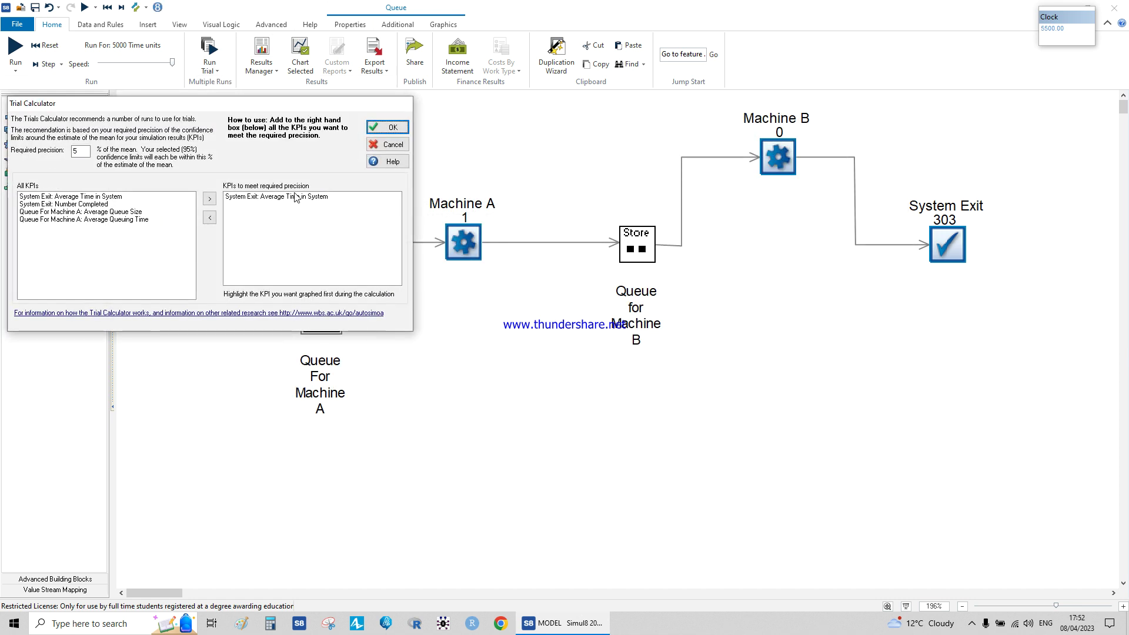
pyautogui.click(104, 197)
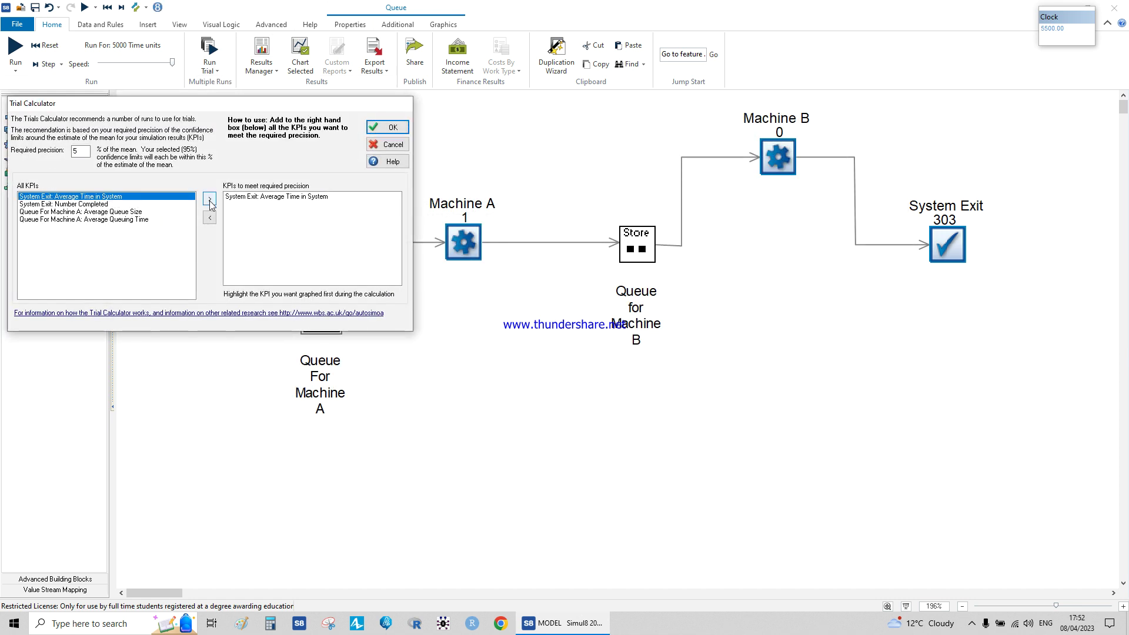
pyautogui.click(105, 204)
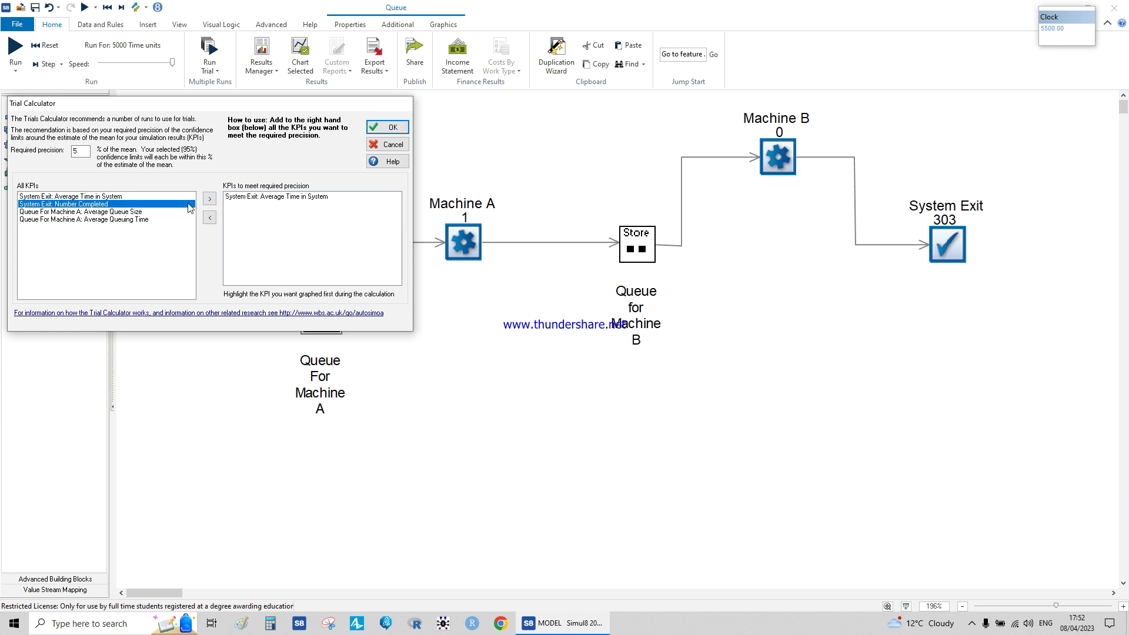
pyautogui.click(209, 199)
pyautogui.click(103, 212)
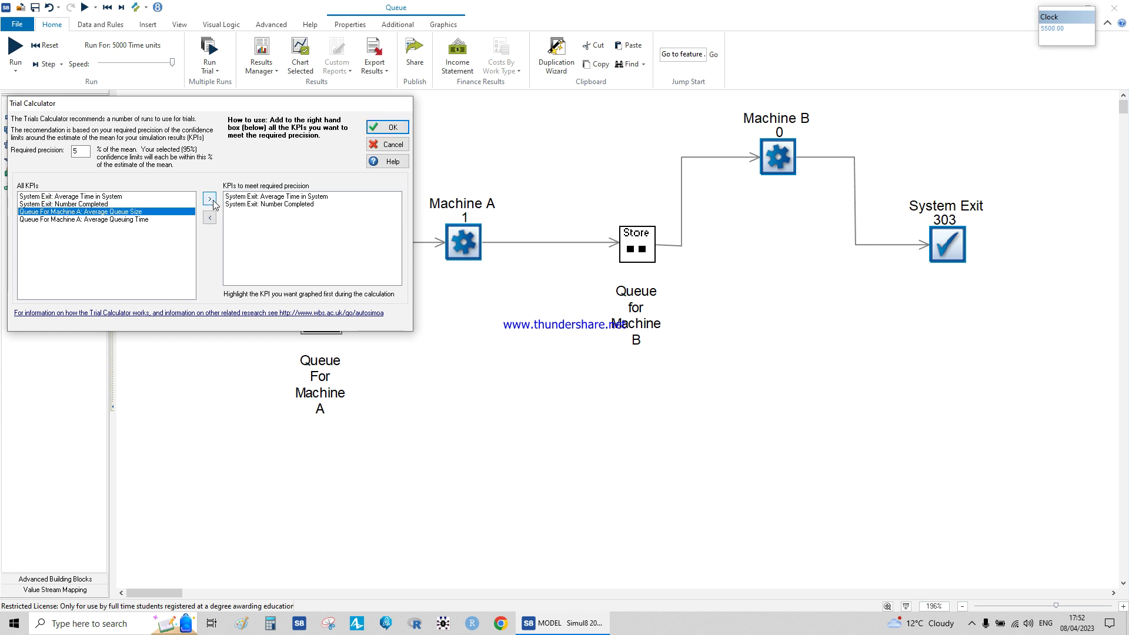
pyautogui.click(209, 199)
pyautogui.click(135, 220)
pyautogui.click(210, 199)
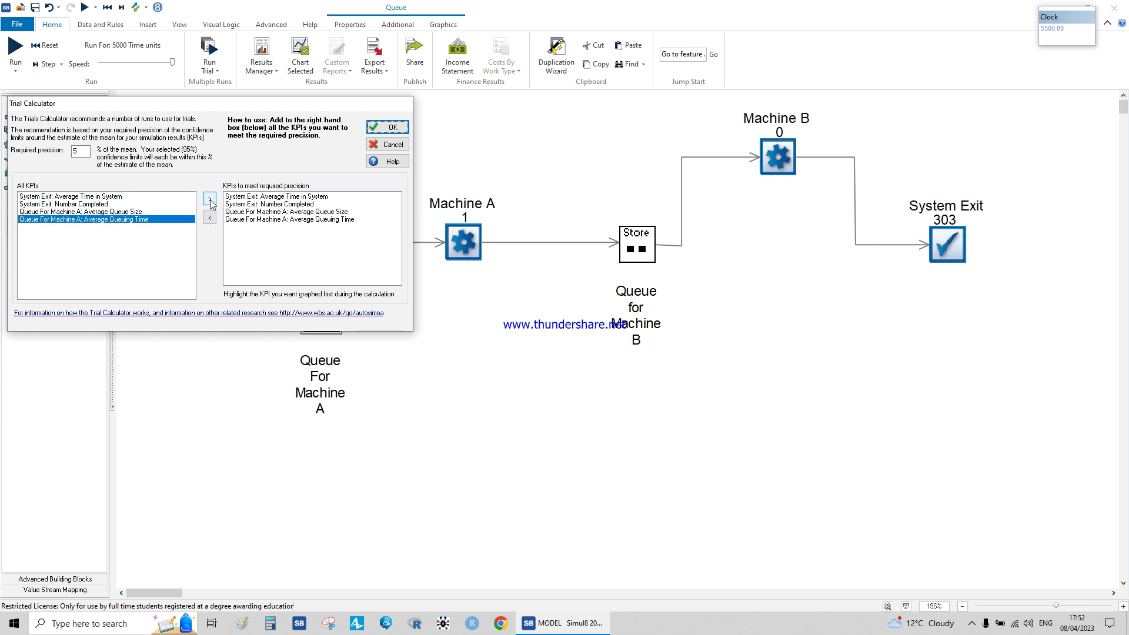
# Calculate run recommendations: 170 for Machine A's average queue size, 132 for queuing time
pyautogui.click(387, 127)
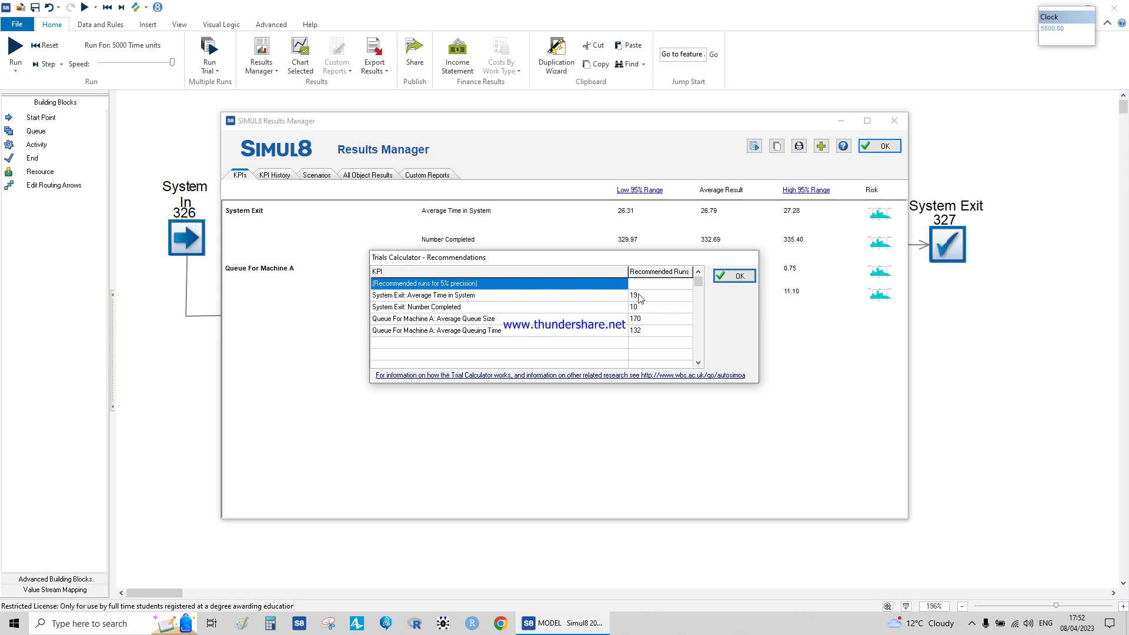
pyautogui.moveTo(657, 261); pyautogui.dragTo(607, 349)
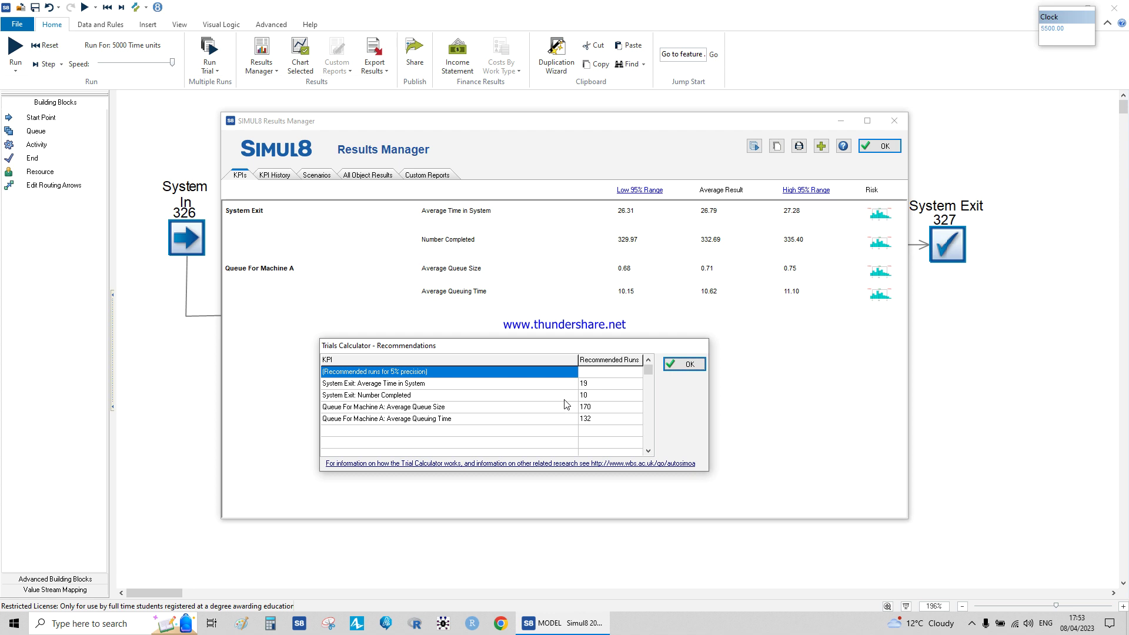
pyautogui.click(682, 365)
# Set the trial to 170 runs with base random number set 500 and apply
pyautogui.click(882, 146)
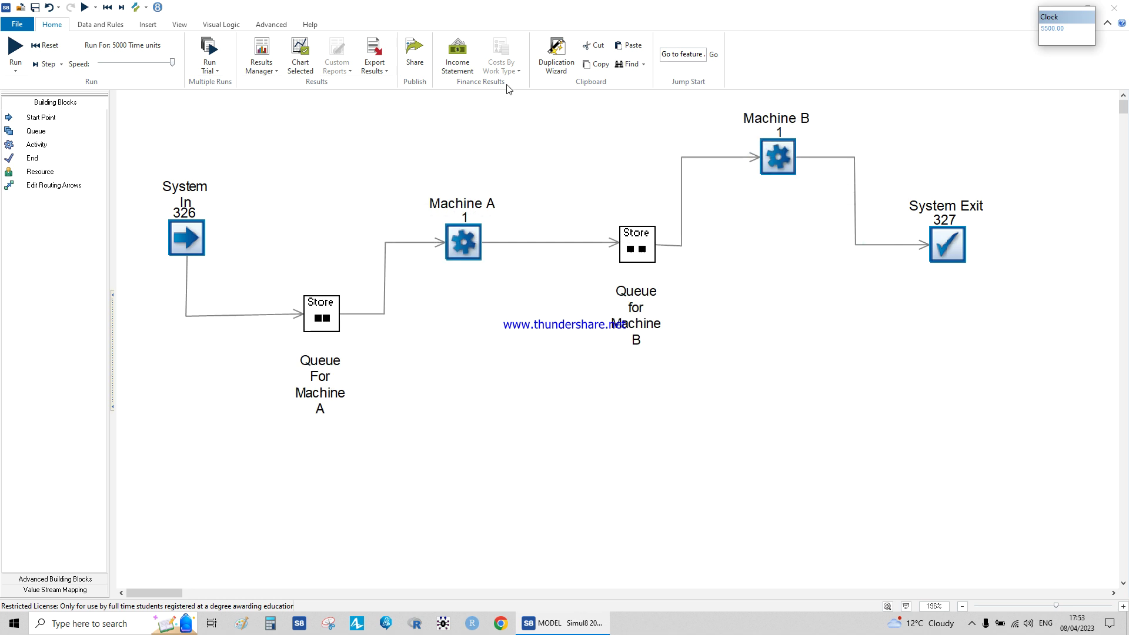
pyautogui.click(208, 70)
pyautogui.click(211, 85)
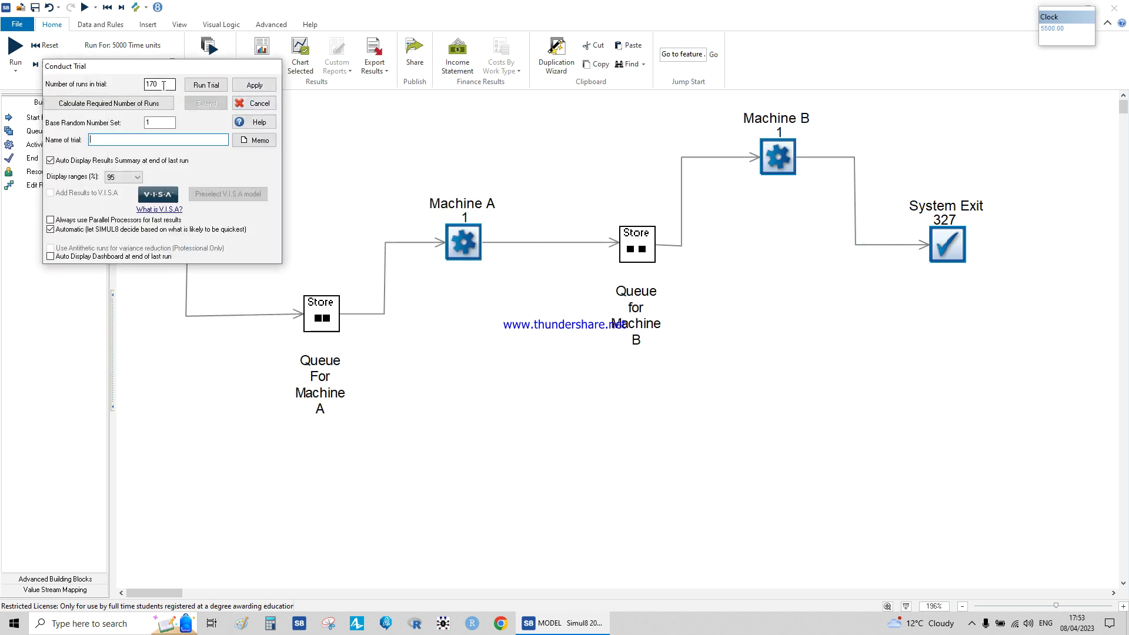
pyautogui.moveTo(190, 68); pyautogui.dragTo(605, 377)
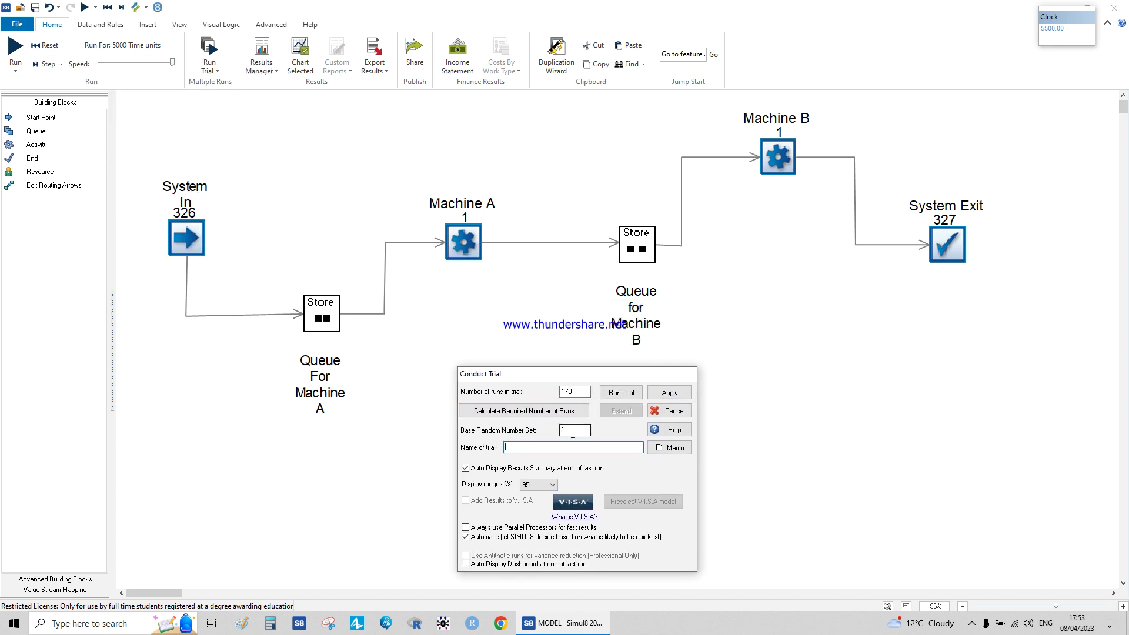
pyautogui.moveTo(575, 431)
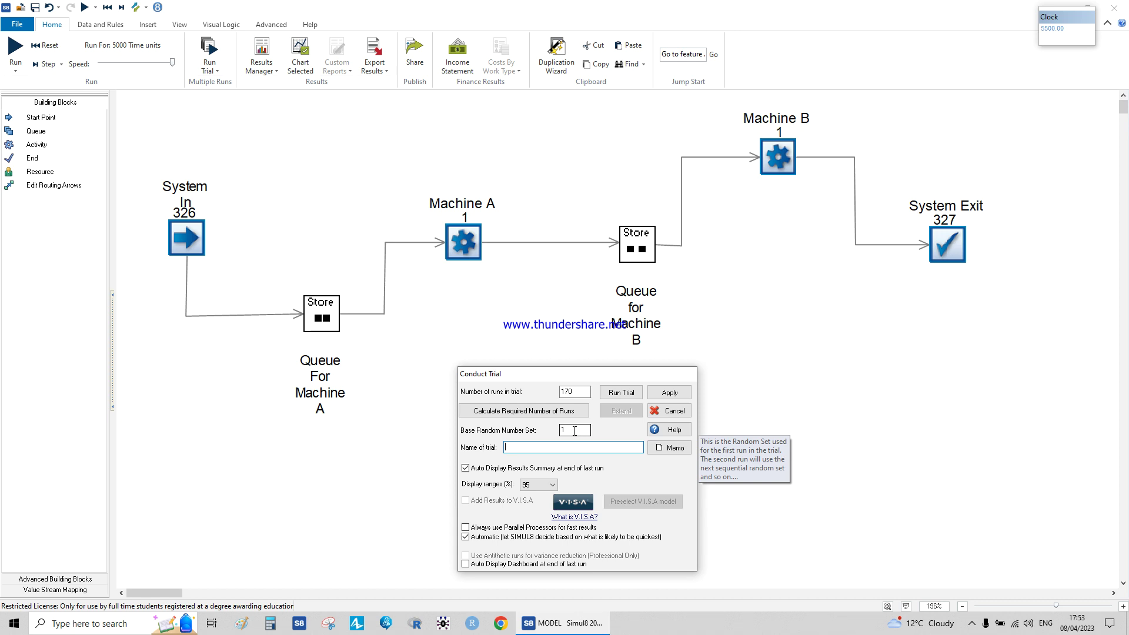
pyautogui.doubleClick(575, 431)
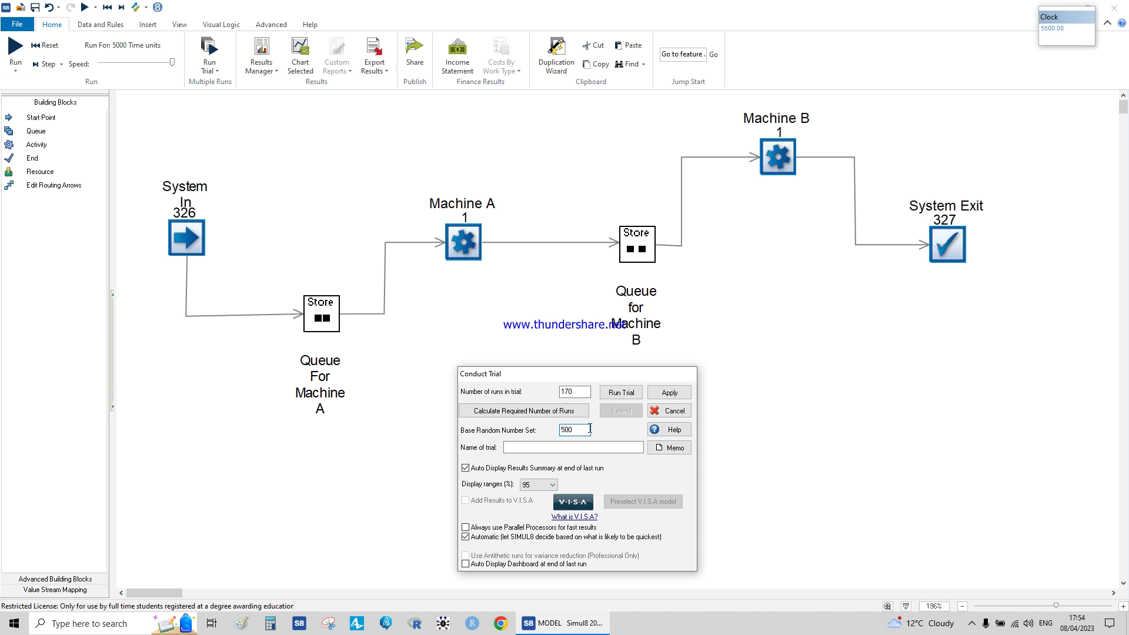
pyautogui.click(661, 395)
# Start the 170-run trial from Trial Setup
pyautogui.click(212, 69)
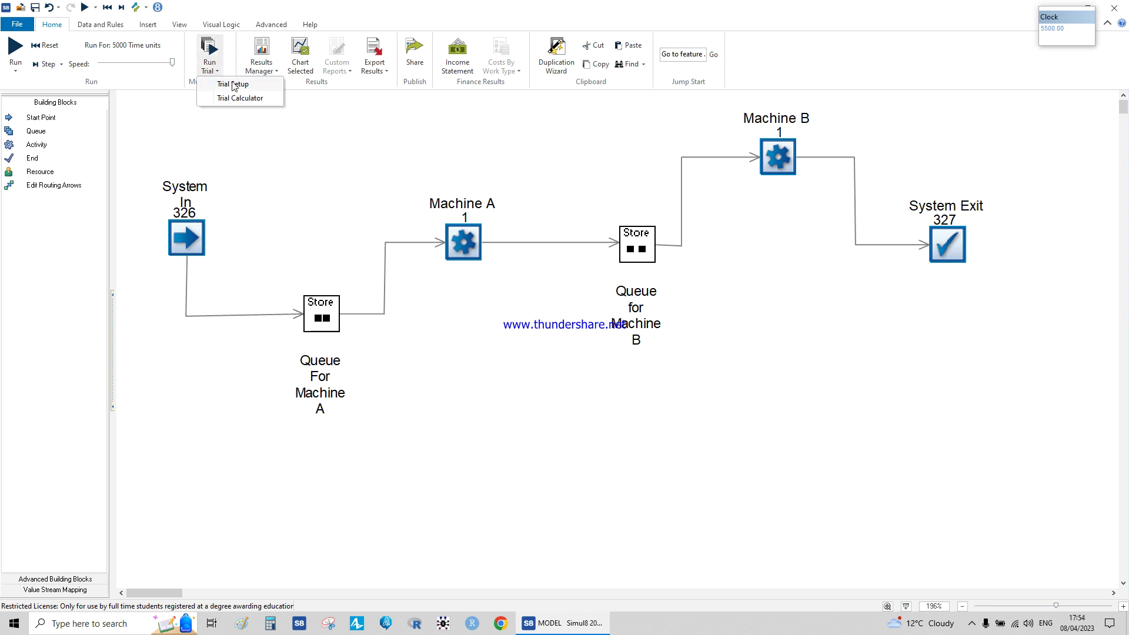
pyautogui.click(234, 85)
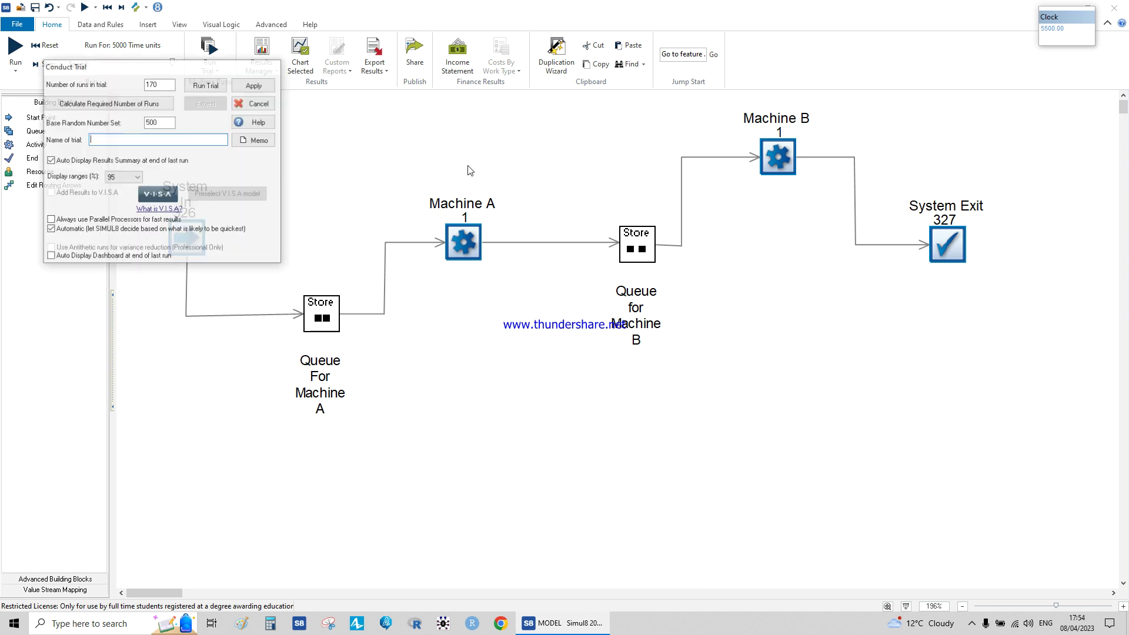
pyautogui.click(206, 86)
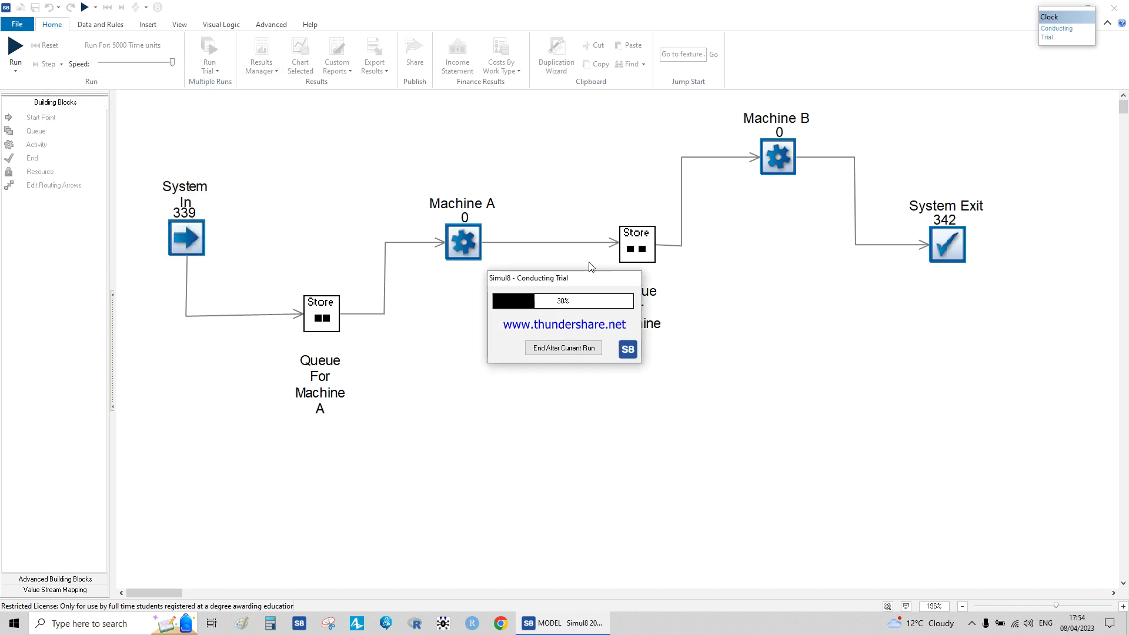
# Review the finished trial's KPI ranges: 26.73 average time in system, 10.55 queuing time
pyautogui.moveTo(586, 294); pyautogui.dragTo(580, 370)
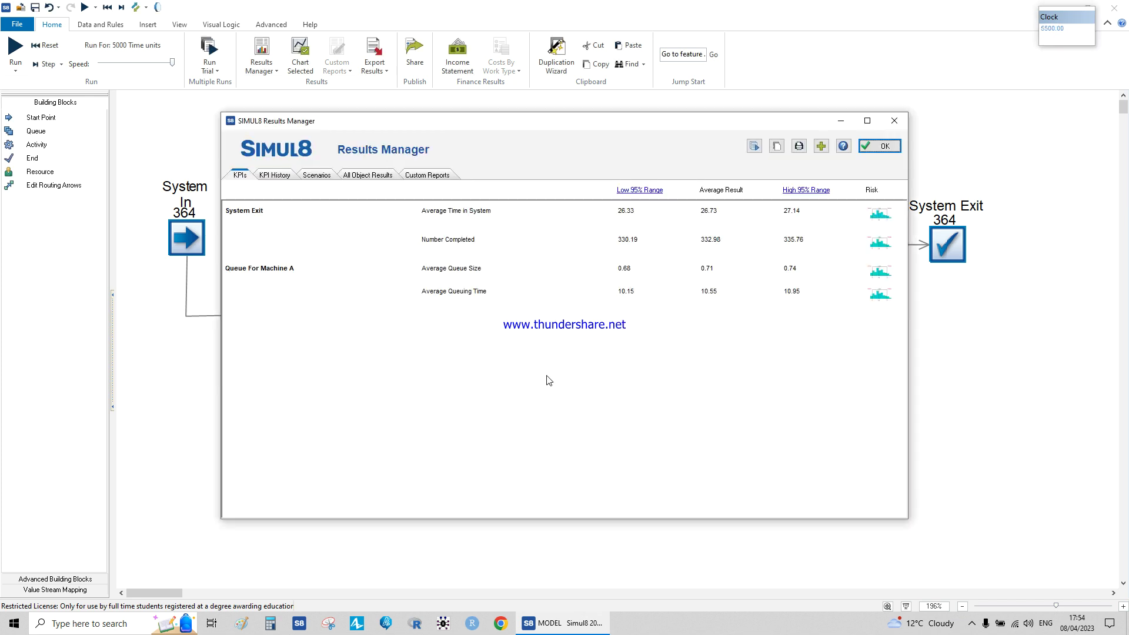
pyautogui.click(868, 120)
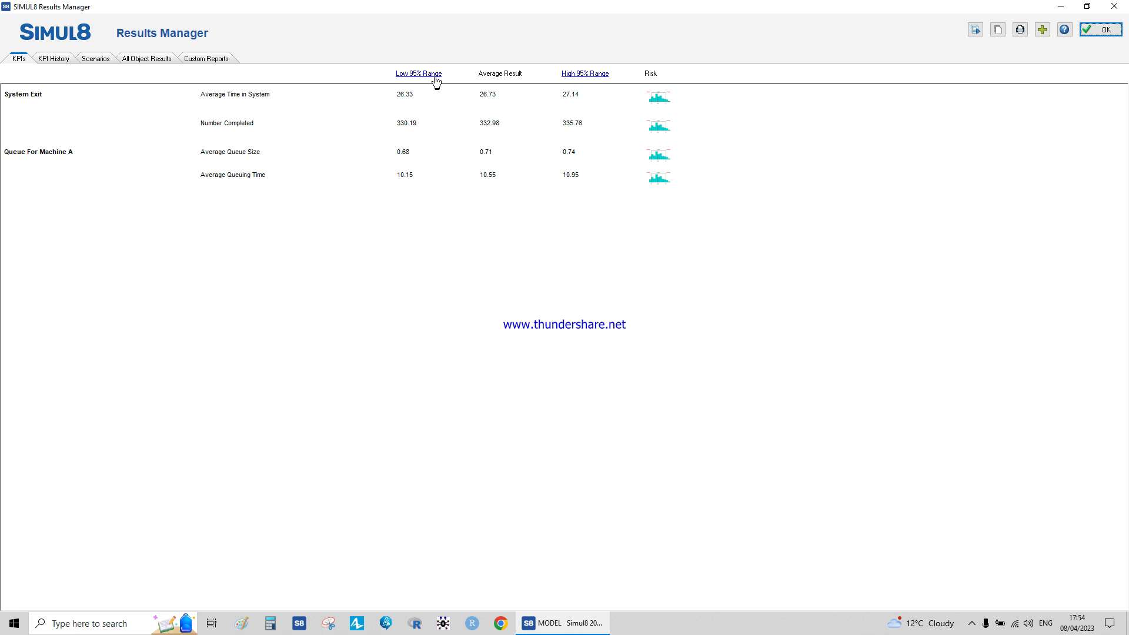
pyautogui.click(1102, 30)
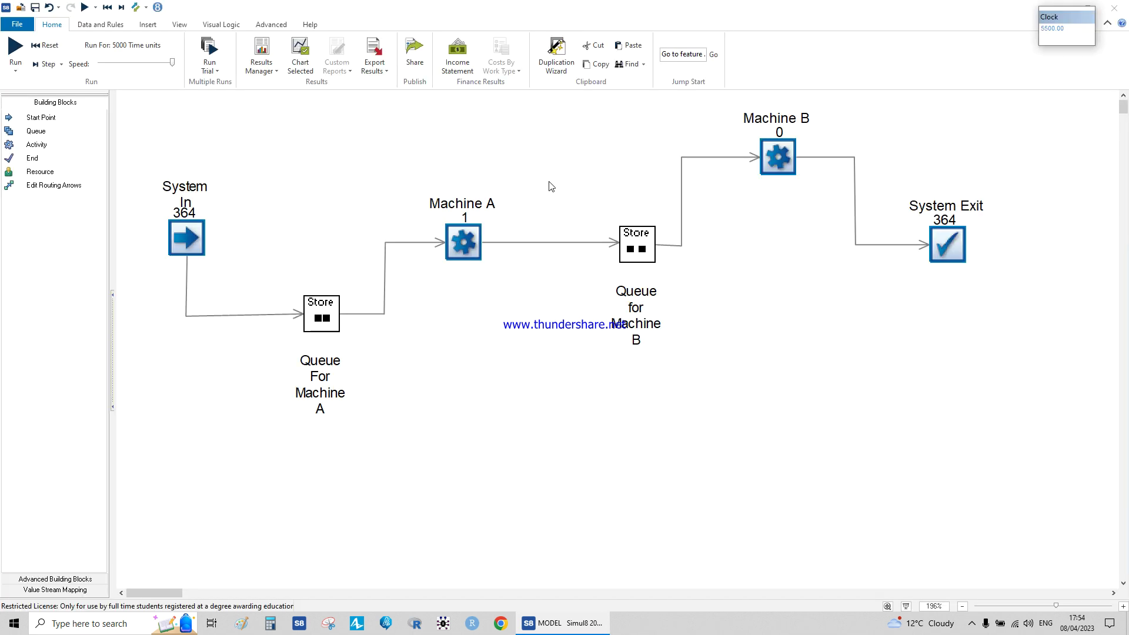
pyautogui.click(471, 239)
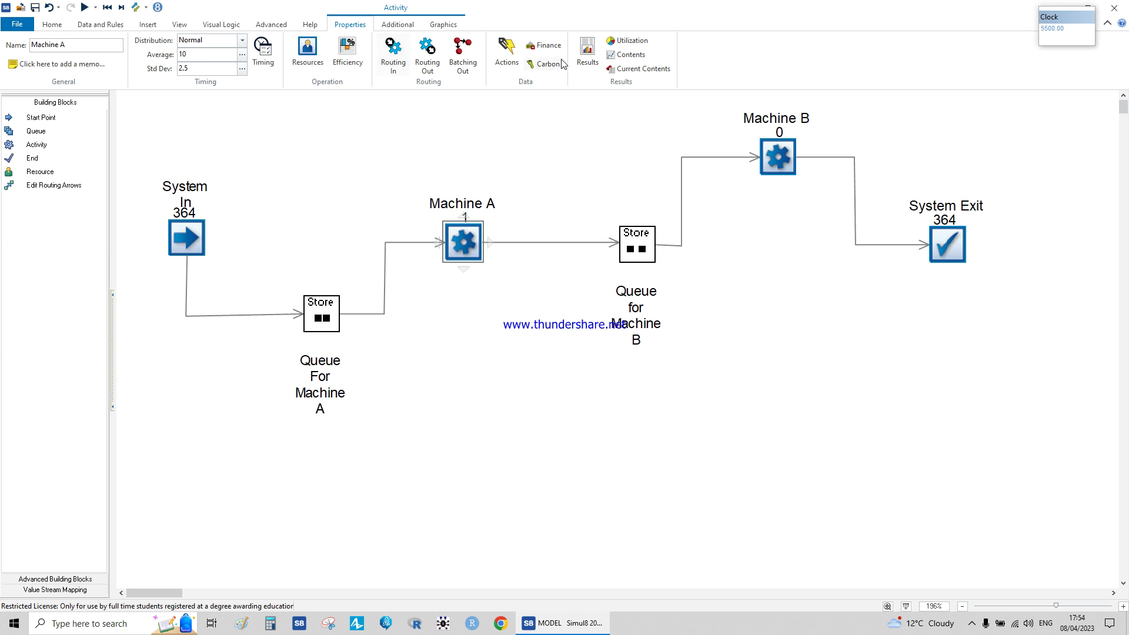
# Check Machine A's results: 73.91% working, 26.09% awaiting work, 364 completed jobs
pyautogui.click(587, 56)
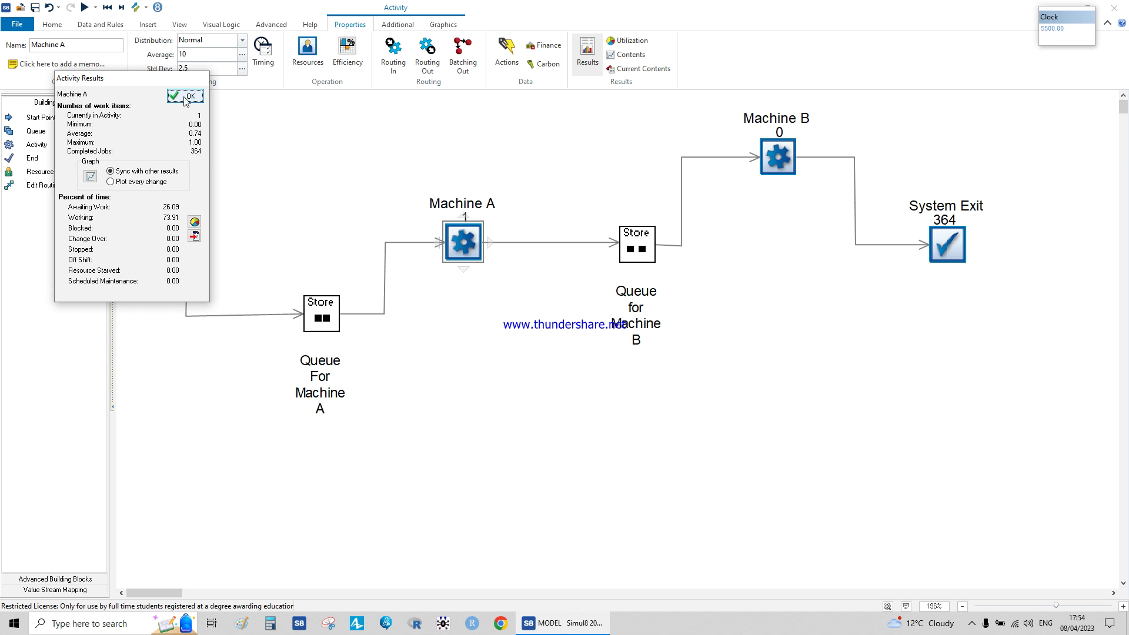
pyautogui.click(186, 98)
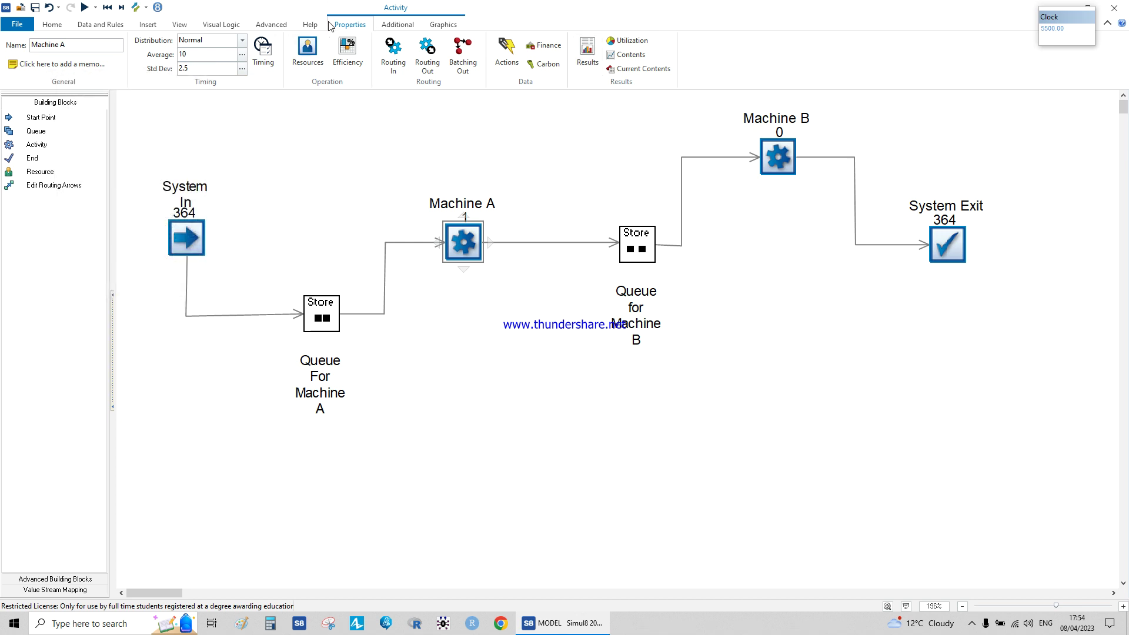
pyautogui.click(269, 25)
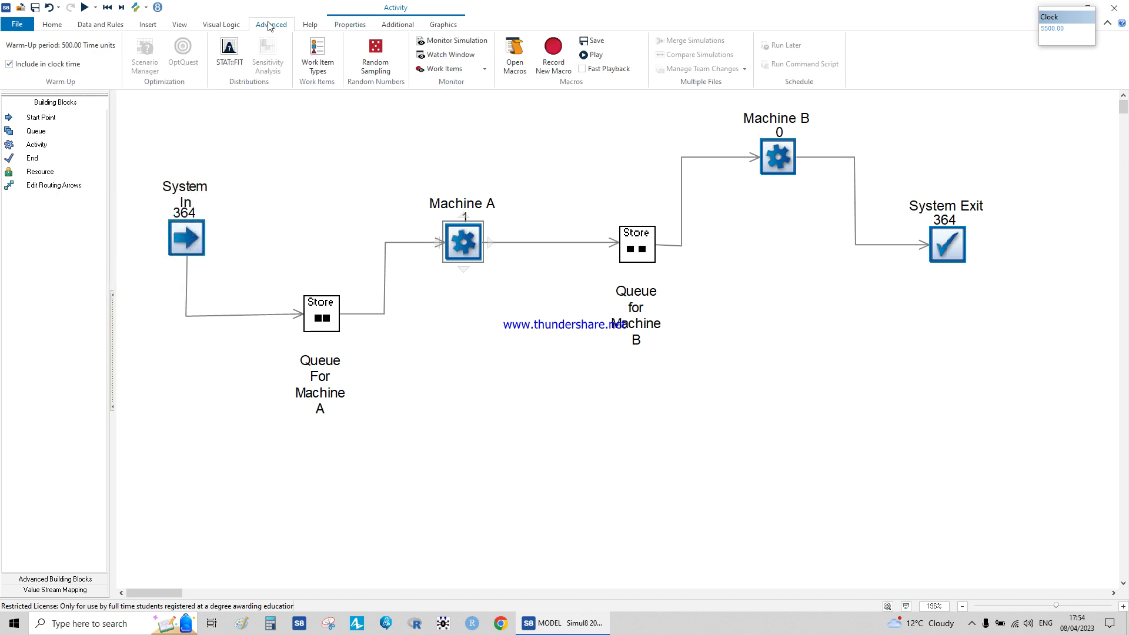
# Enable auto-changing random numbers on every restart with random stream set 1, leaving the model reset
pyautogui.click(382, 52)
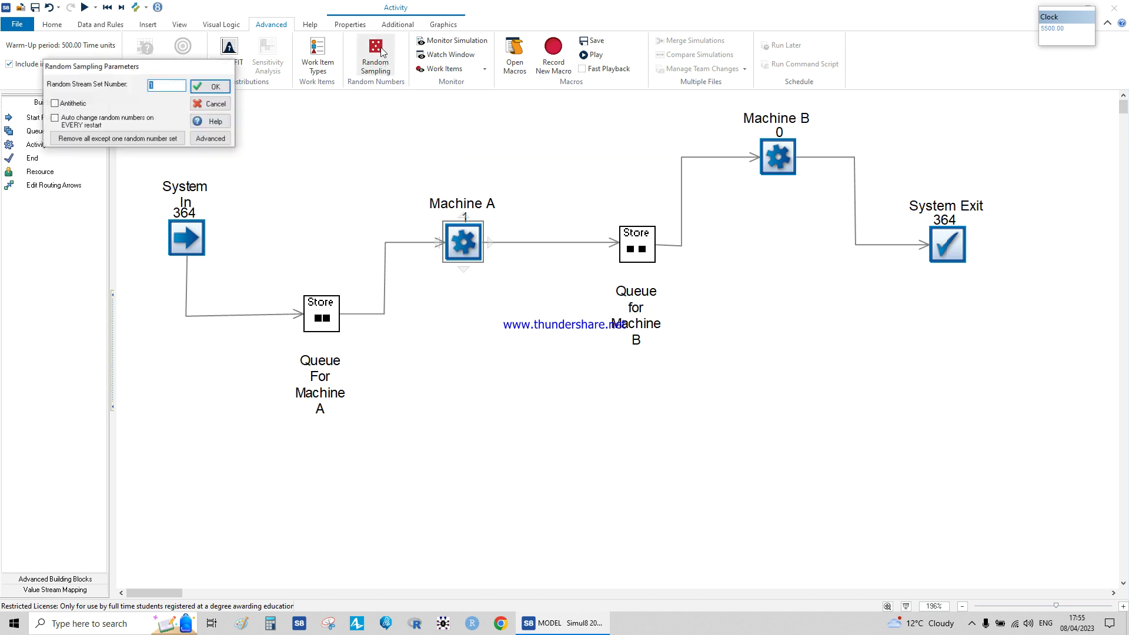
pyautogui.moveTo(165, 65); pyautogui.dragTo(514, 402)
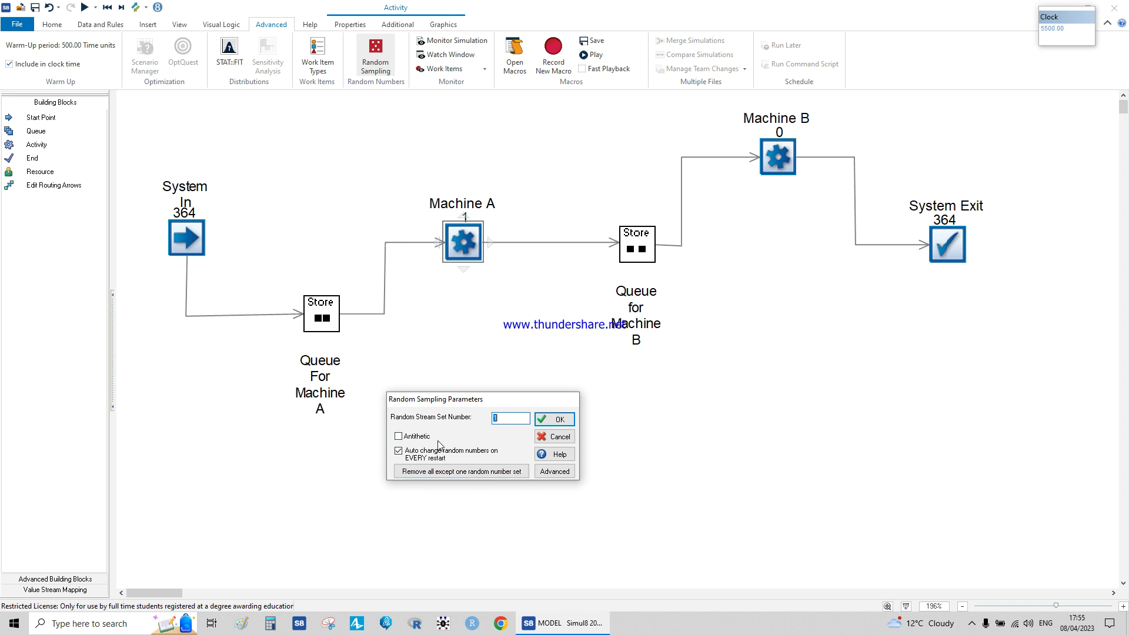
pyautogui.click(553, 420)
pyautogui.click(553, 420)
pyautogui.click(972, 623)
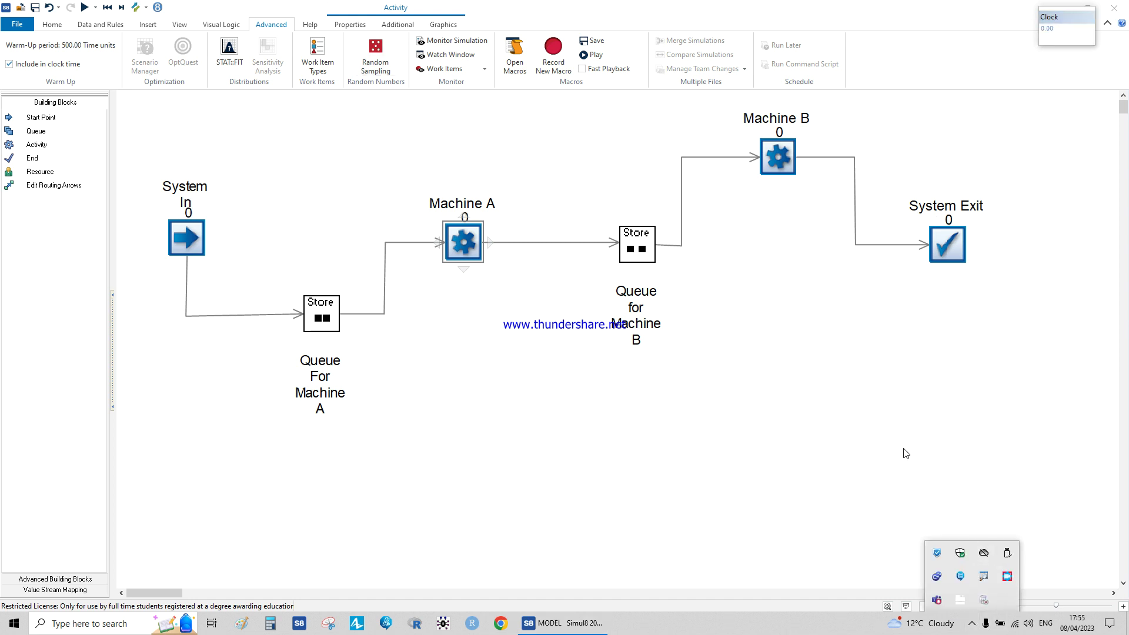
pyautogui.click(886, 448)
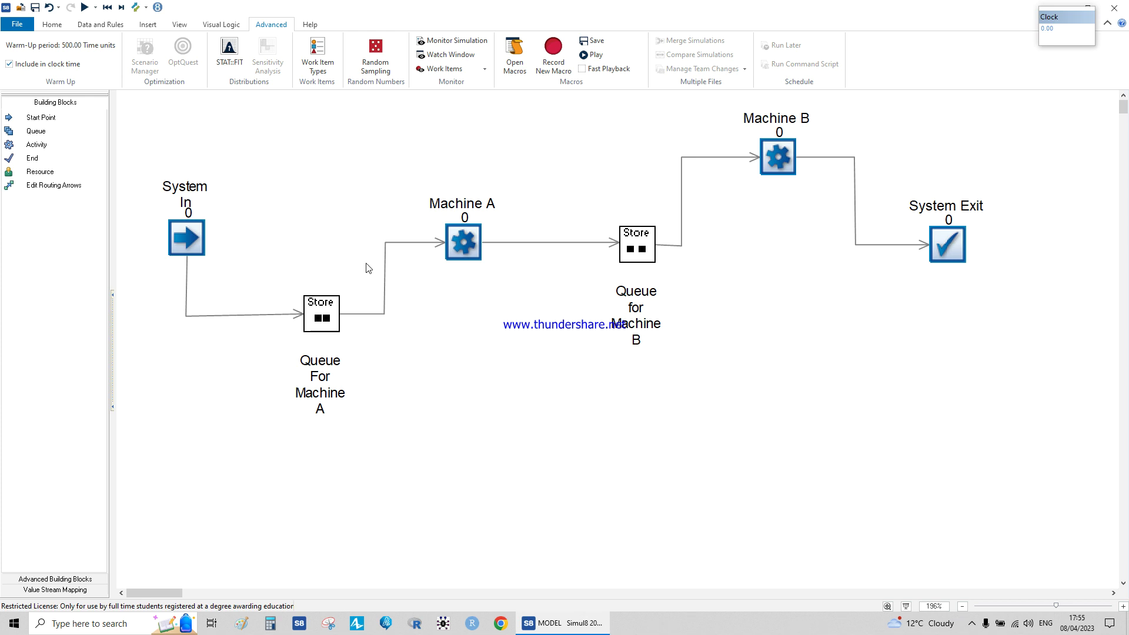
pyautogui.click(104, 27)
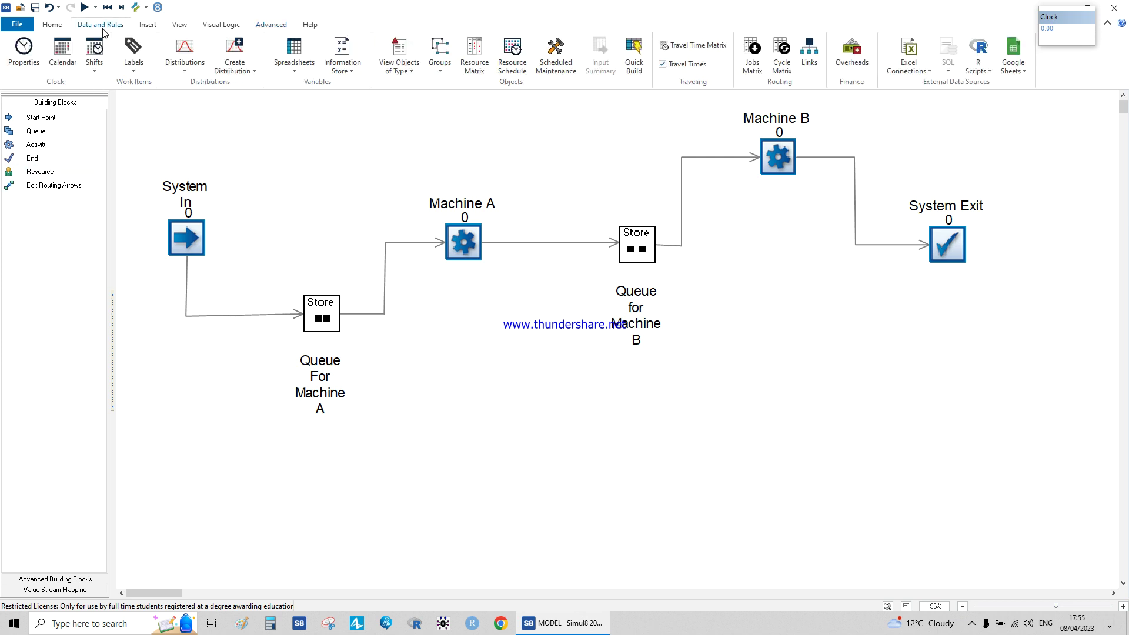
# Check the Run and Run Trial controls, then return to the advanced settings with the 500.00 warm-up
pyautogui.click(58, 27)
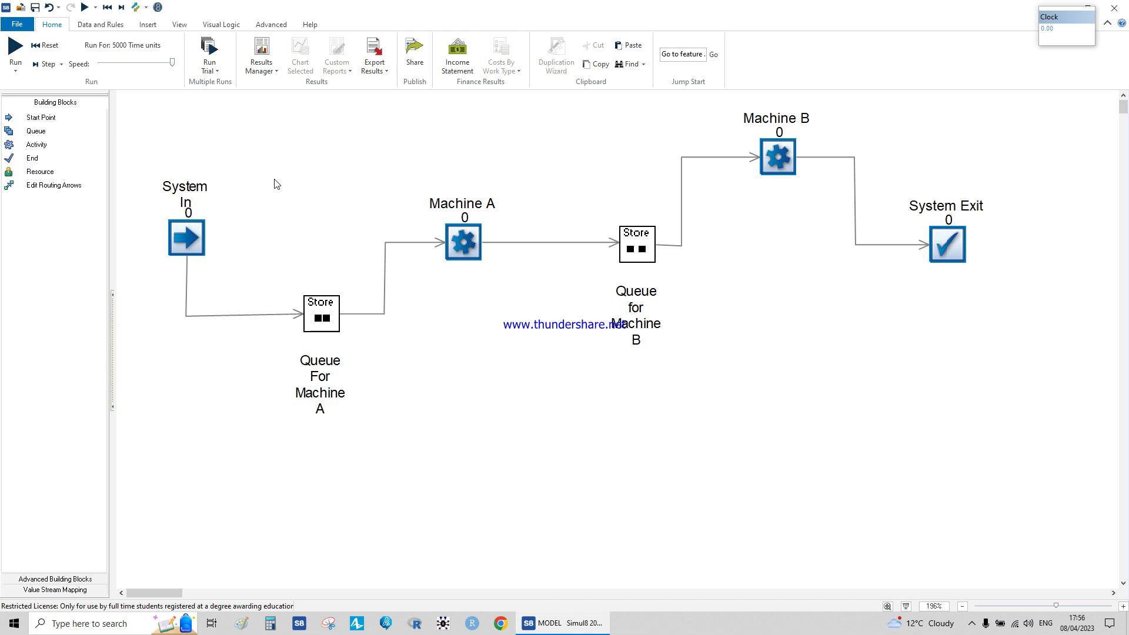
pyautogui.click(263, 24)
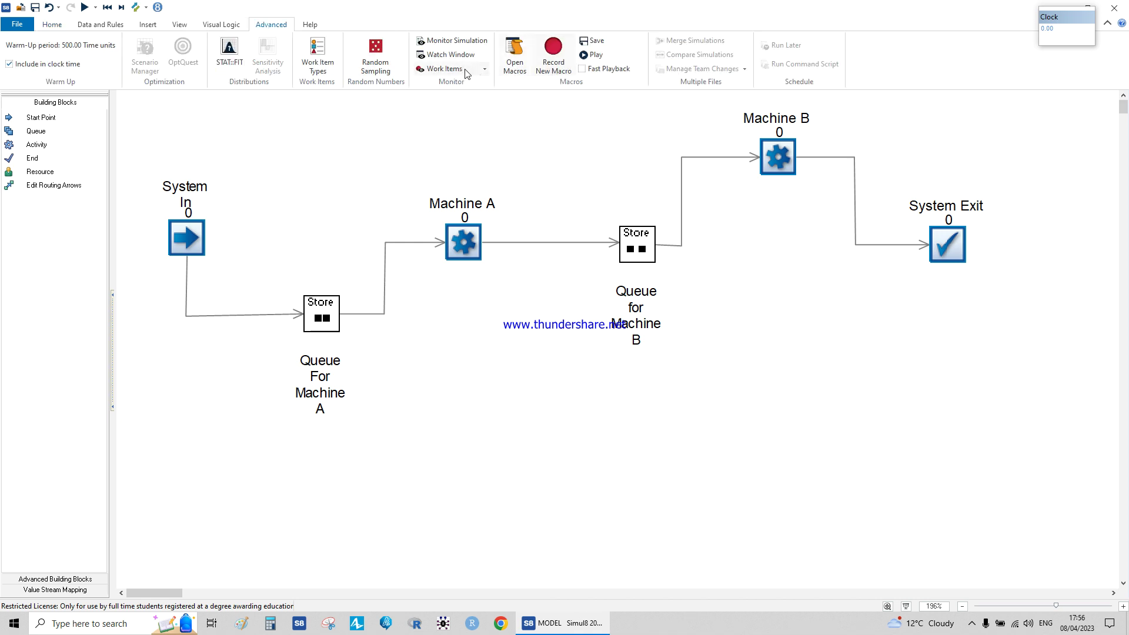
# Confirm Random Sampling still auto-changes random numbers on every restart, leaving it unchanged
pyautogui.click(377, 65)
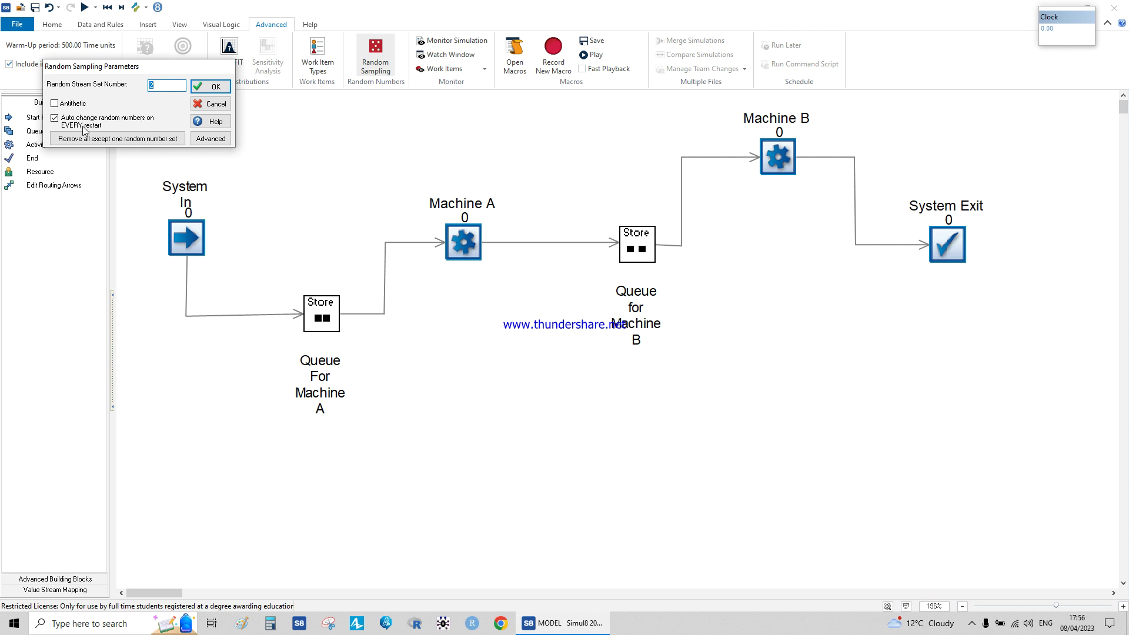
pyautogui.click(215, 87)
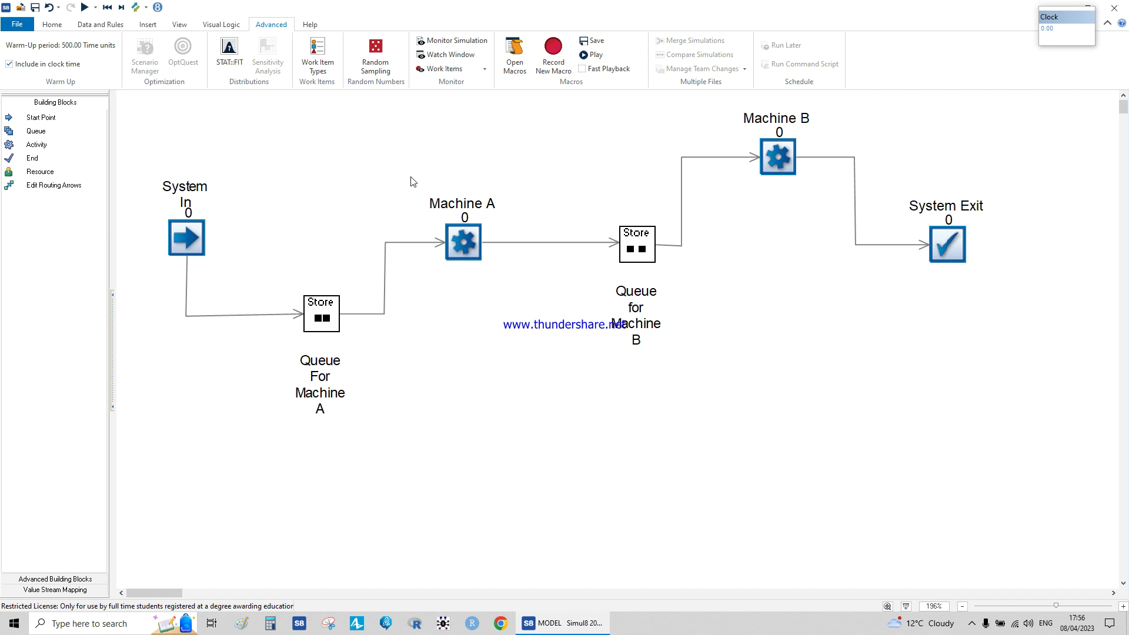
# Set up the trial for 170 runs with base random number set 500 and apply it
pyautogui.click(122, 25)
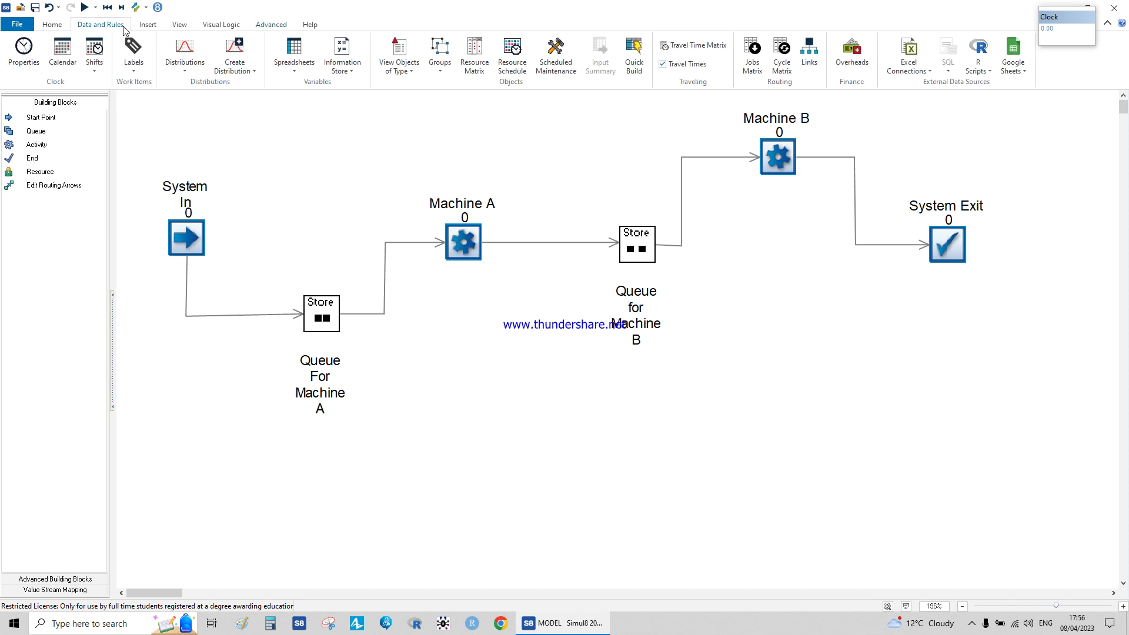
pyautogui.click(59, 25)
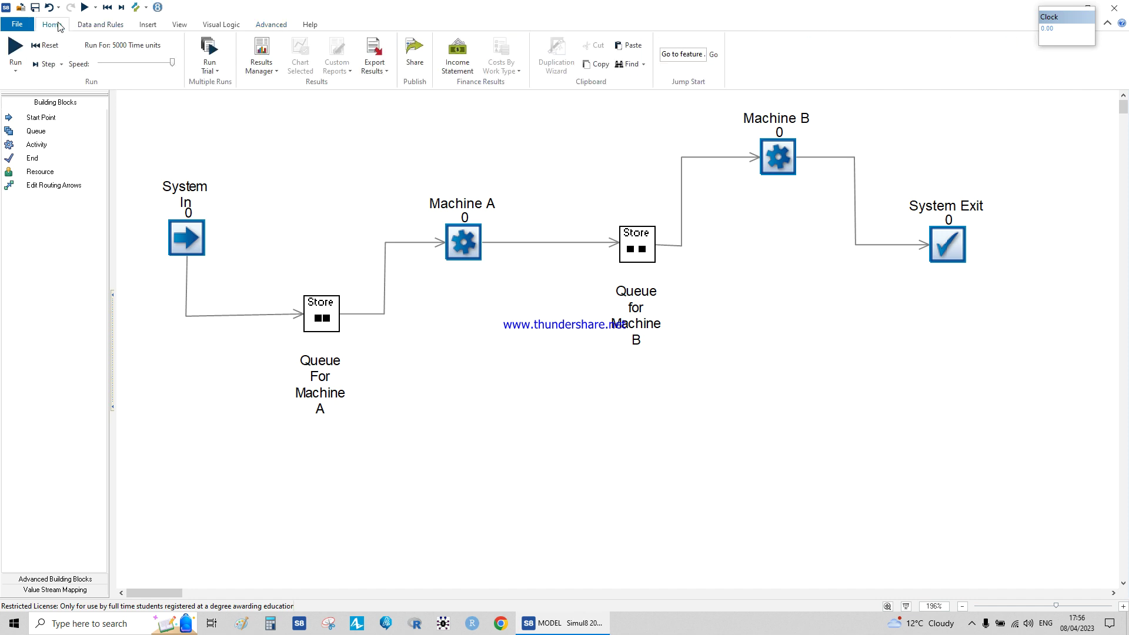
pyautogui.click(207, 69)
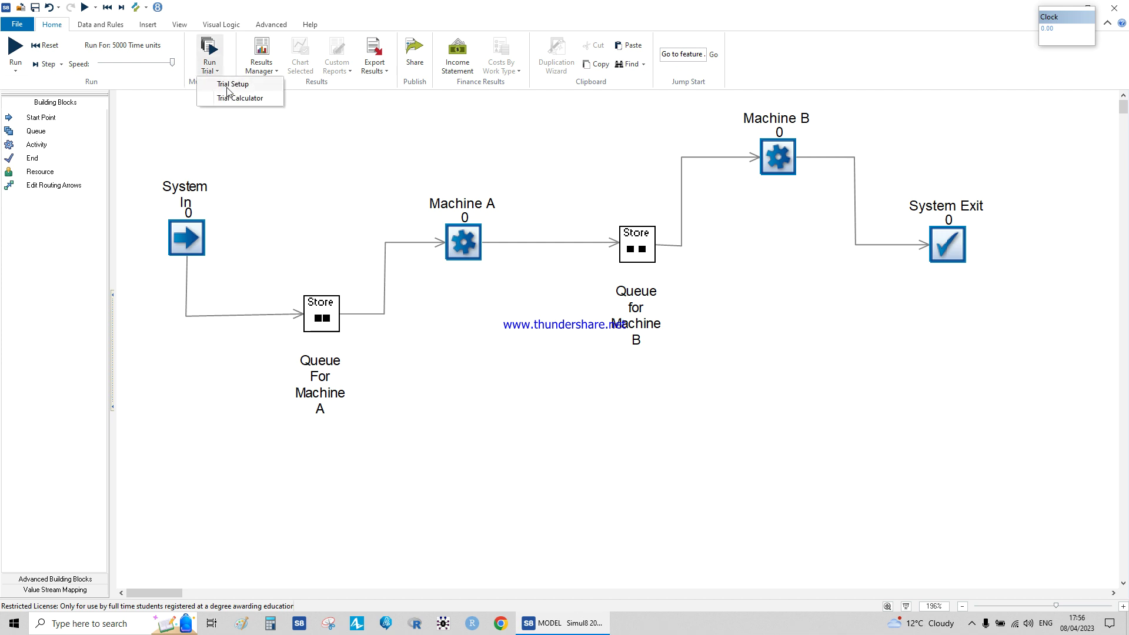
pyautogui.click(221, 87)
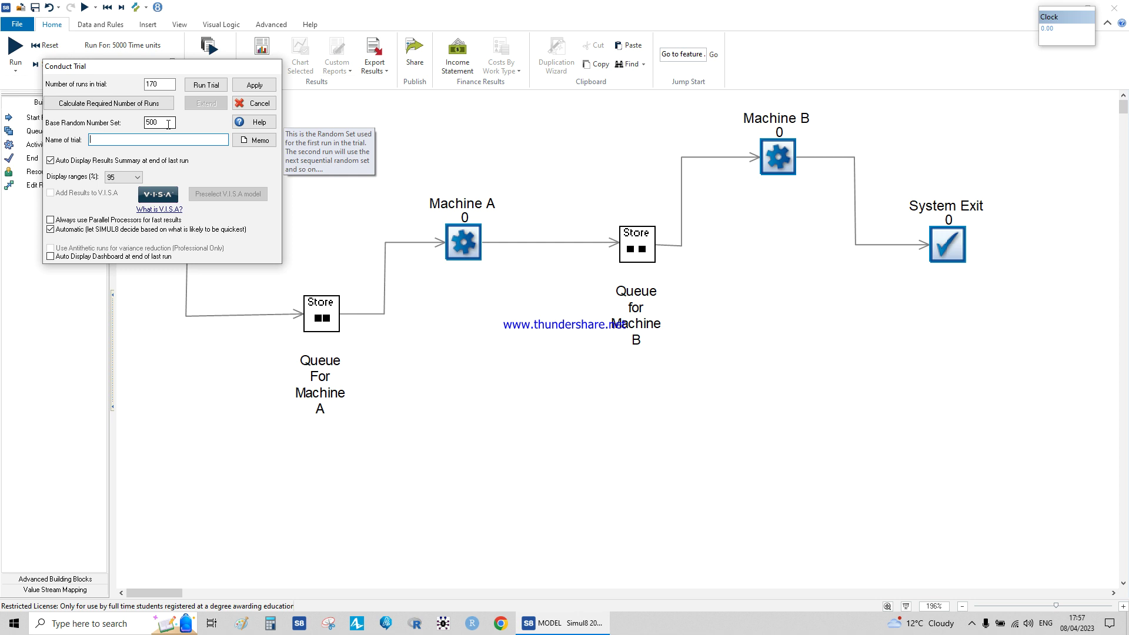
pyautogui.click(235, 86)
# View the Trial Calculator's KPI list and cancel without changes
pyautogui.click(213, 69)
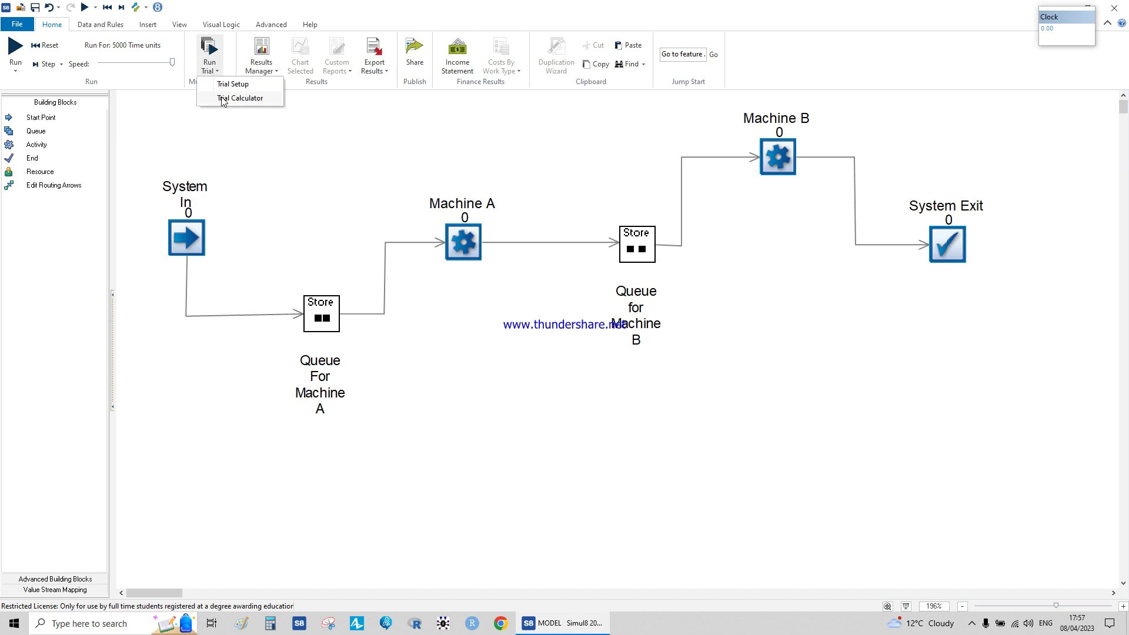
pyautogui.click(226, 102)
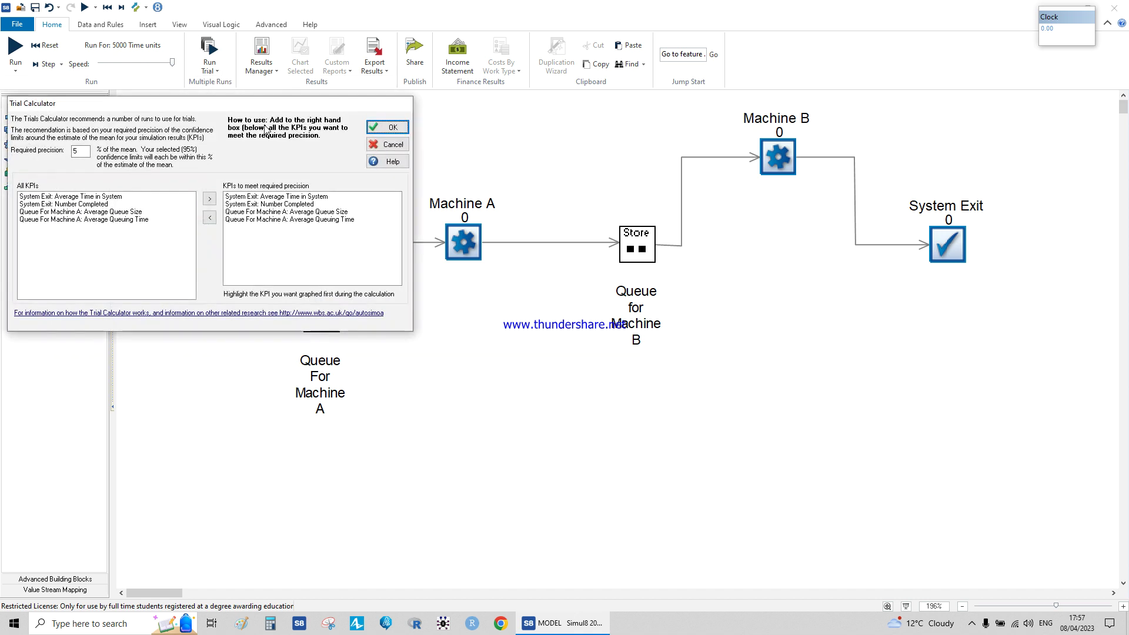
pyautogui.click(389, 145)
pyautogui.click(972, 624)
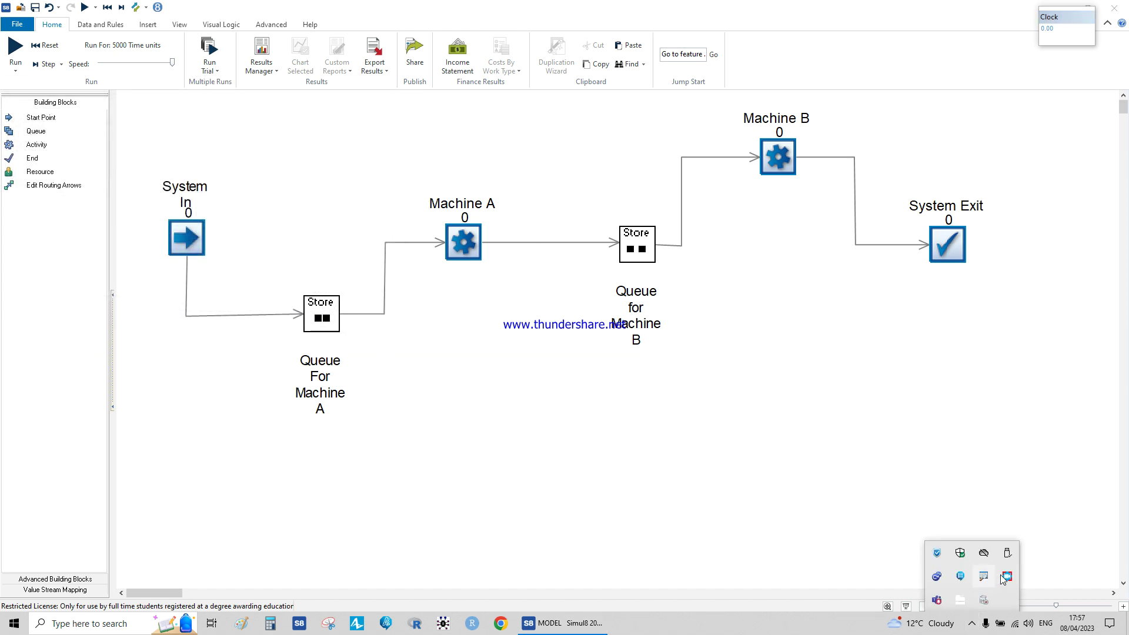